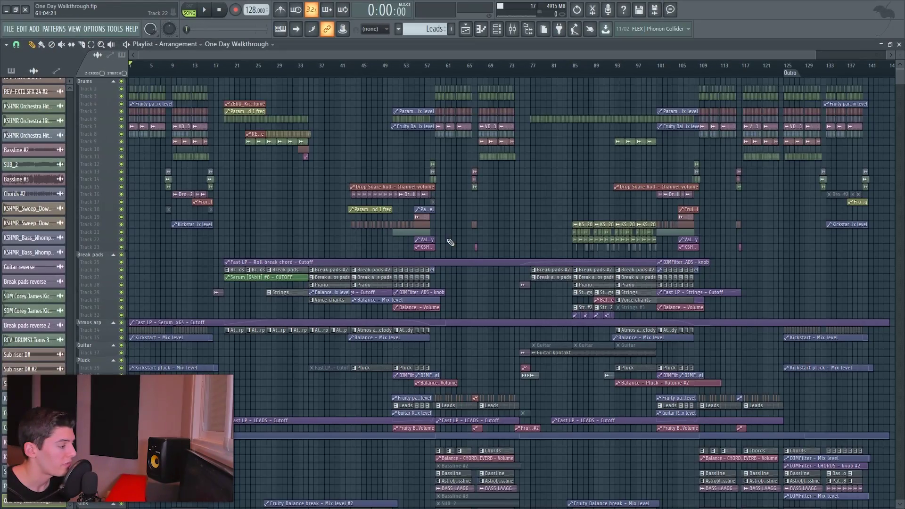
Step: Look over the whole arrangement and audition the intro's drum layers, the crowd effects clip, Drop Snare Roll #2 and the bar 8 fills
{"action": "scroll", "coordinate": [450, 242], "scroll_direction": "down", "scroll_amount": 8}
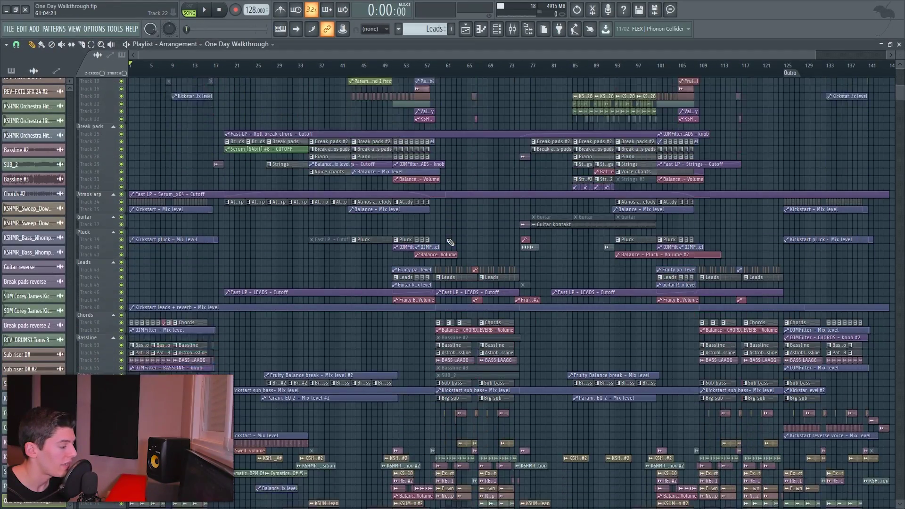
{"action": "scroll", "coordinate": [450, 241], "scroll_direction": "down", "scroll_amount": 5}
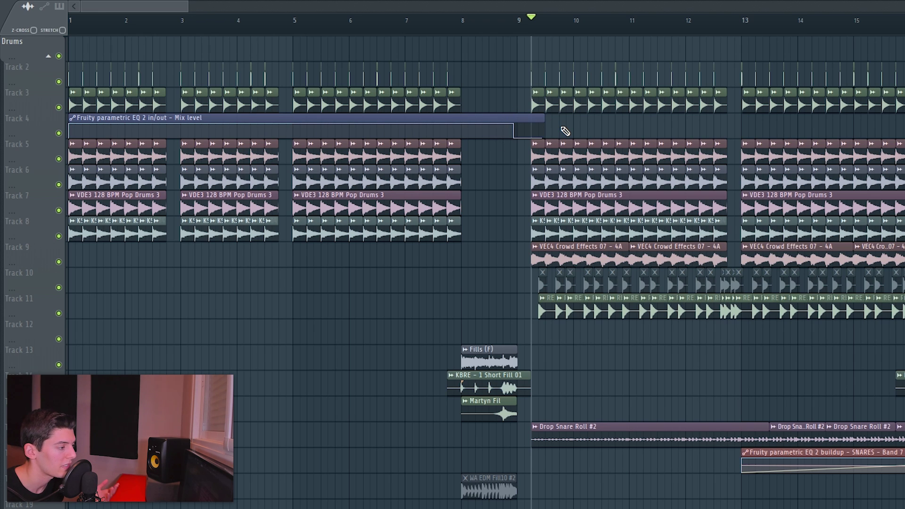
{"action": "key", "text": "space"}
{"action": "key", "text": "space"}
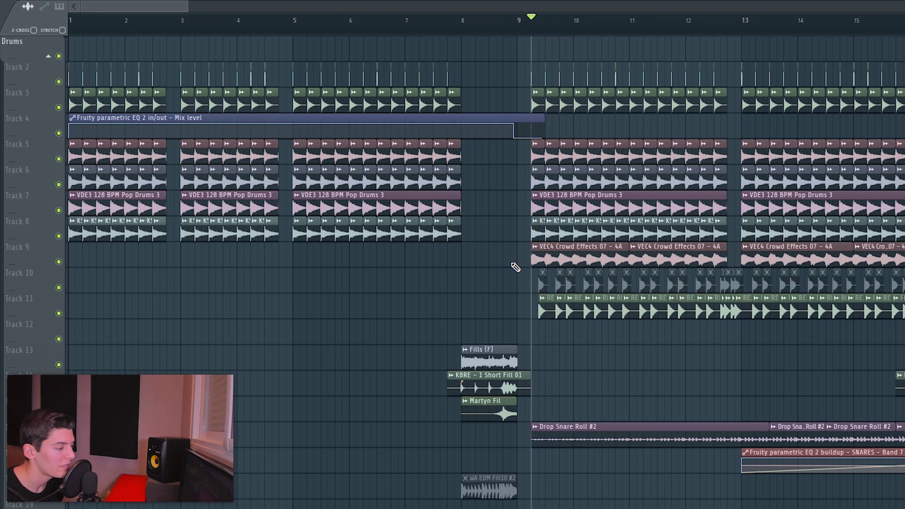
{"action": "right_click", "coordinate": [536, 259], "text": "alt"}
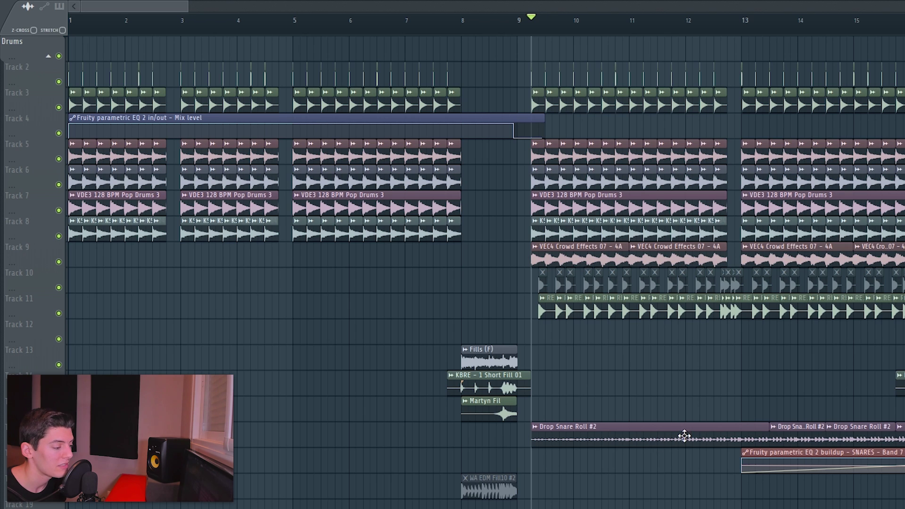
{"action": "right_click", "coordinate": [699, 440], "text": "alt"}
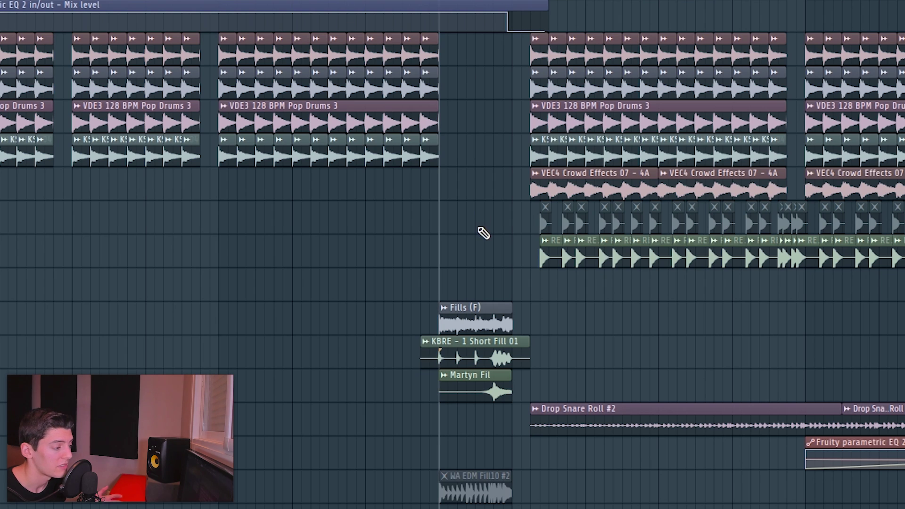
{"action": "key", "text": "space"}
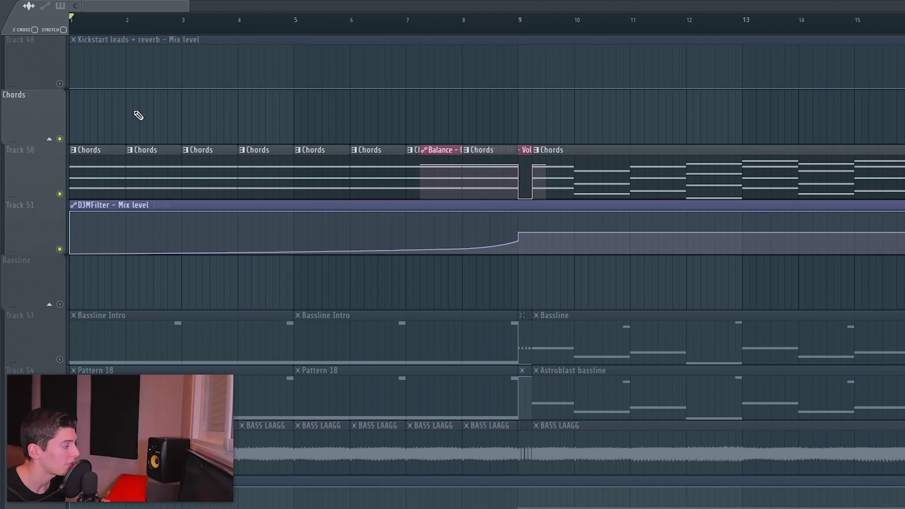
Step: Play the filtered intro chords on track 50, skipping ahead to bar 8 to hear the change into the full chord progression
{"action": "left_click_drag", "start_coordinate": [89, 126], "coordinate": [499, 172]}
{"action": "left_click", "coordinate": [379, 122], "text": "ctrl"}
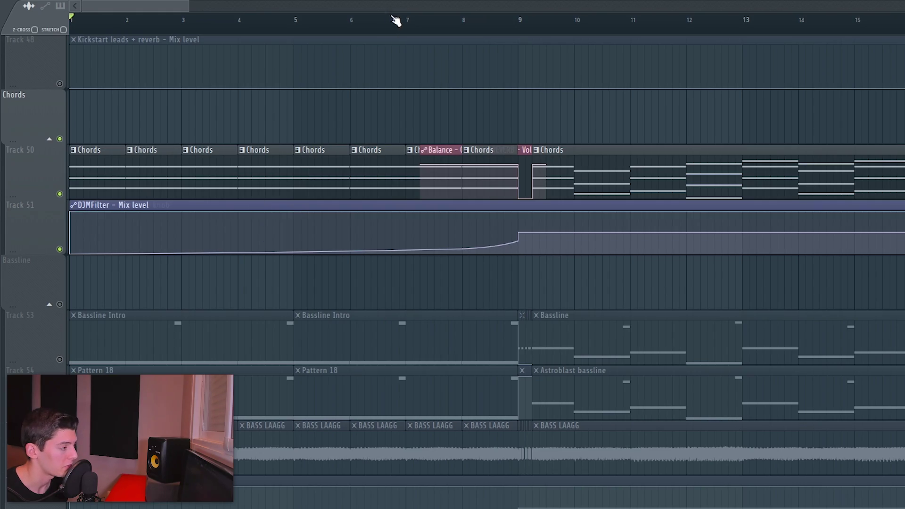
{"action": "key", "text": "space"}
{"action": "left_click", "coordinate": [392, 18]}
{"action": "left_click", "coordinate": [421, 26]}
{"action": "left_click", "coordinate": [471, 27]}
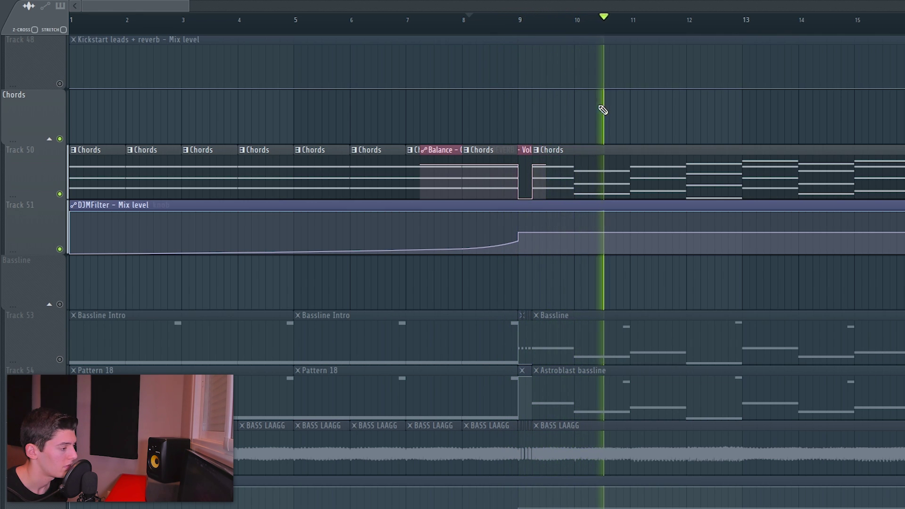
{"action": "key", "text": "space"}
Step: Examine the chord progression after bar 9 in the Chords pattern's notes, comparing bar 1 with bar 5 and bar 2 with bar 6, including top notes
{"action": "left_click_drag", "start_coordinate": [570, 134], "coordinate": [897, 174]}
{"action": "key", "text": "ctrl+d"}
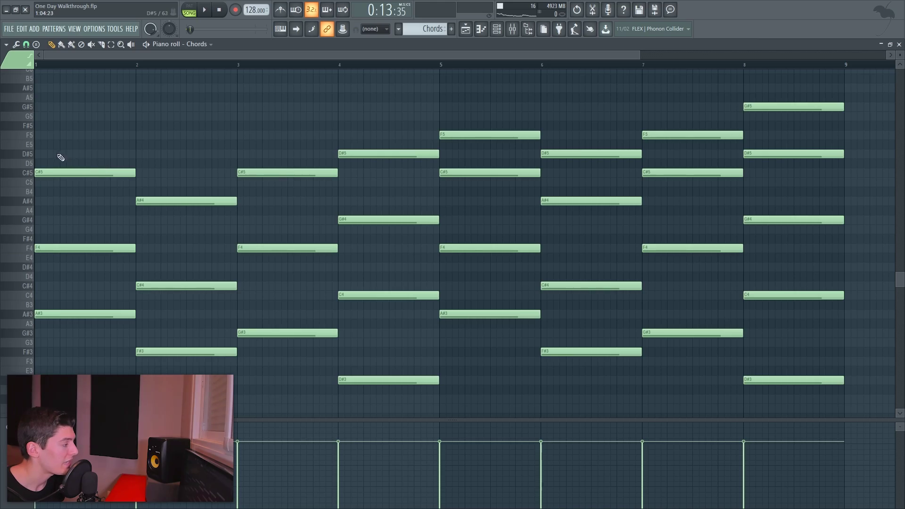
{"action": "left_click_drag", "start_coordinate": [46, 140], "coordinate": [86, 357]}
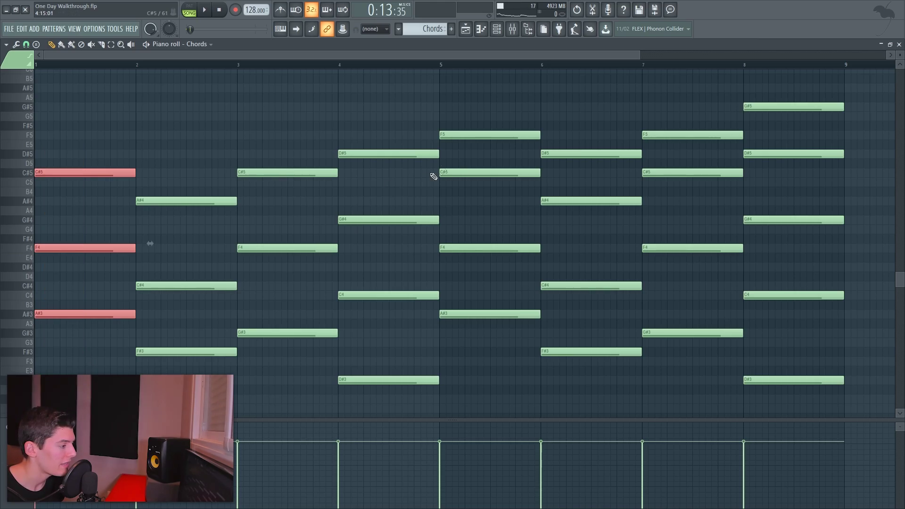
{"action": "left_click_drag", "start_coordinate": [469, 215], "coordinate": [486, 344]}
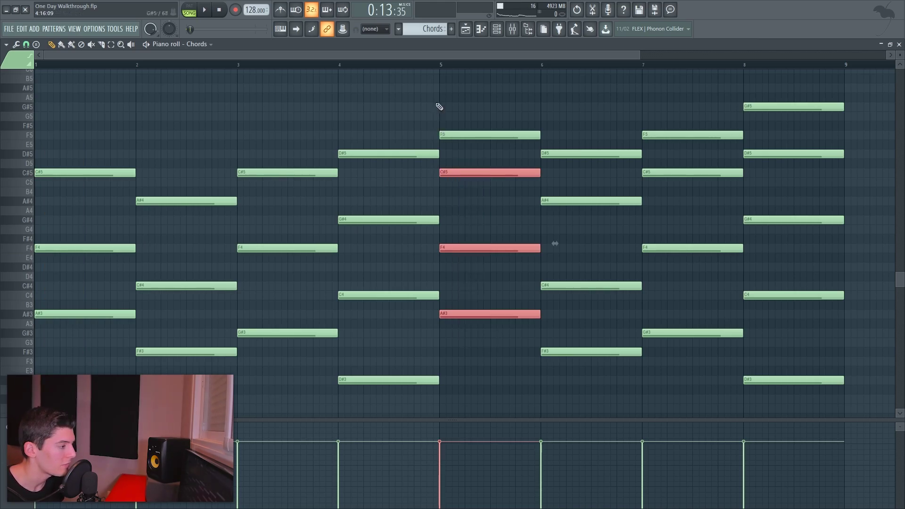
{"action": "left_click_drag", "start_coordinate": [465, 112], "coordinate": [476, 159]}
{"action": "left_click_drag", "start_coordinate": [168, 170], "coordinate": [197, 364]}
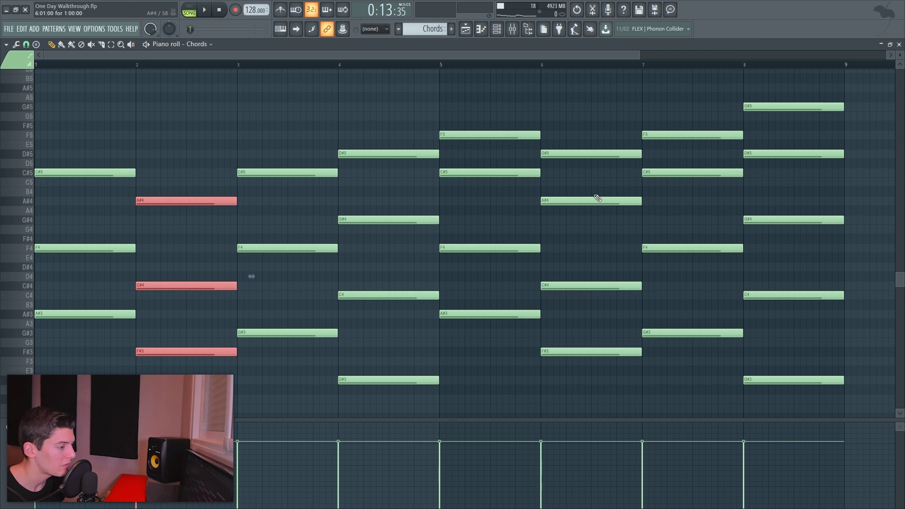
{"action": "left_click_drag", "start_coordinate": [572, 178], "coordinate": [603, 372]}
{"action": "left_click_drag", "start_coordinate": [571, 132], "coordinate": [576, 169]}
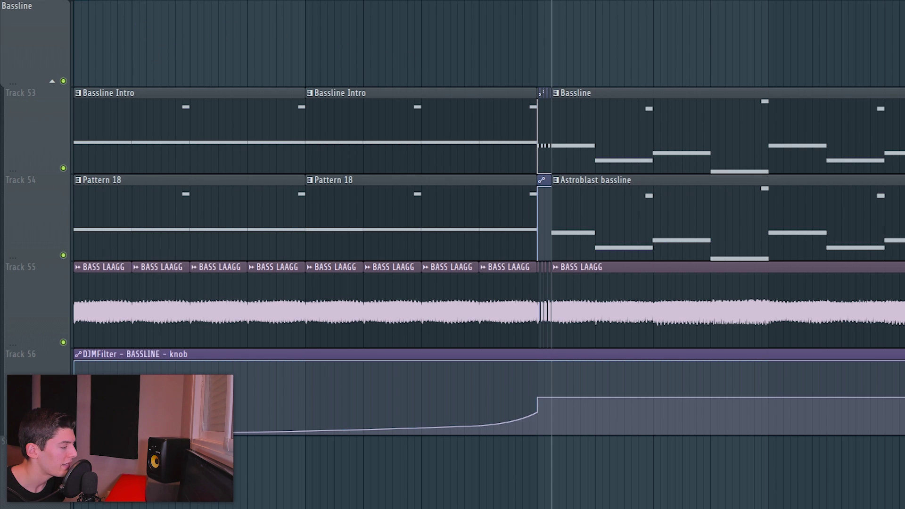
Step: Examine the layered intro bassline on tracks 53 to 55 and play it through the bar 9 transition into the main bassline
{"action": "left_click_drag", "start_coordinate": [98, 135], "coordinate": [526, 301]}
{"action": "left_click", "coordinate": [418, 53], "text": "ctrl"}
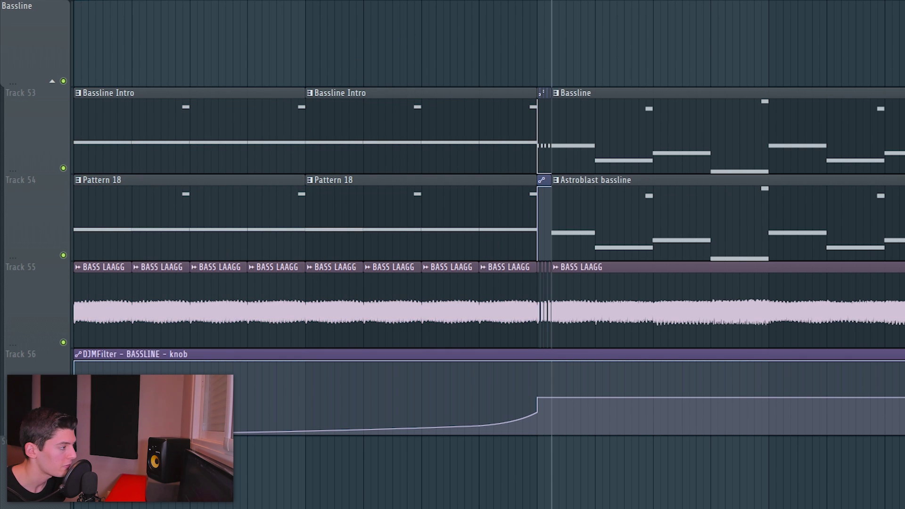
{"action": "key", "text": "space"}
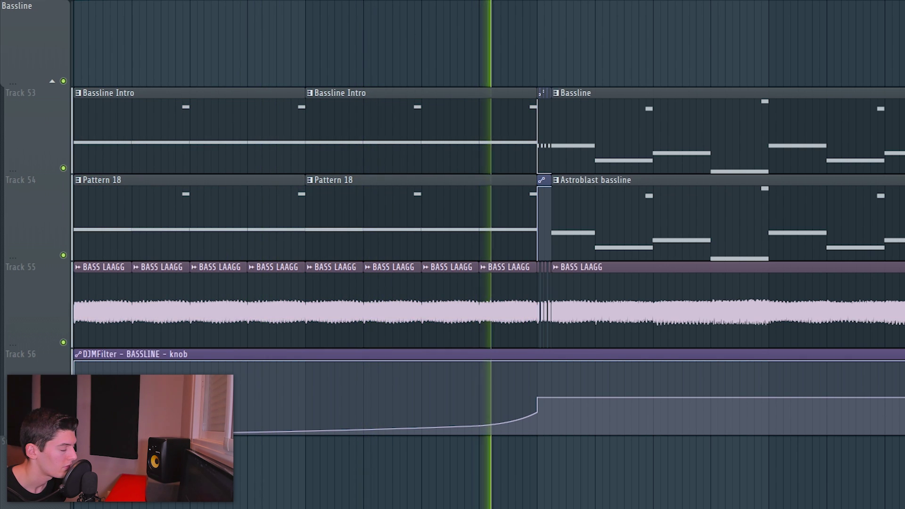
{"action": "key", "text": "space"}
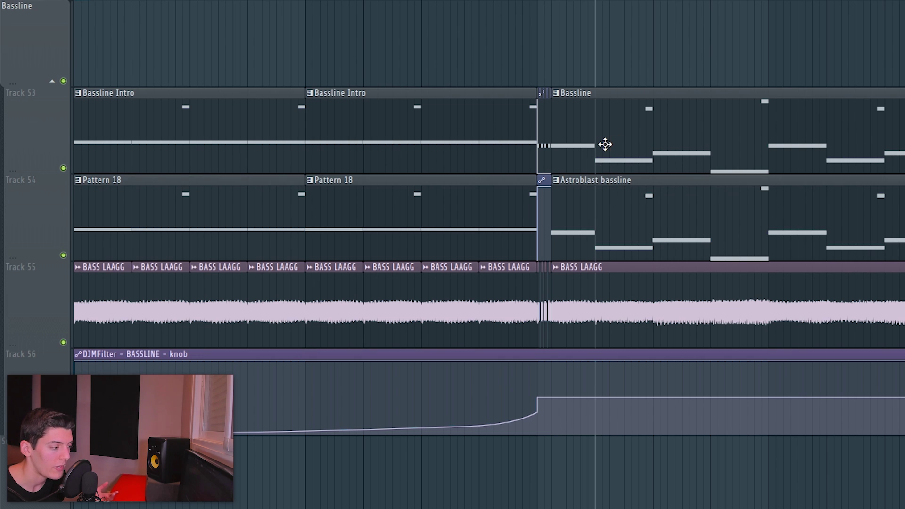
{"action": "key", "text": "space"}
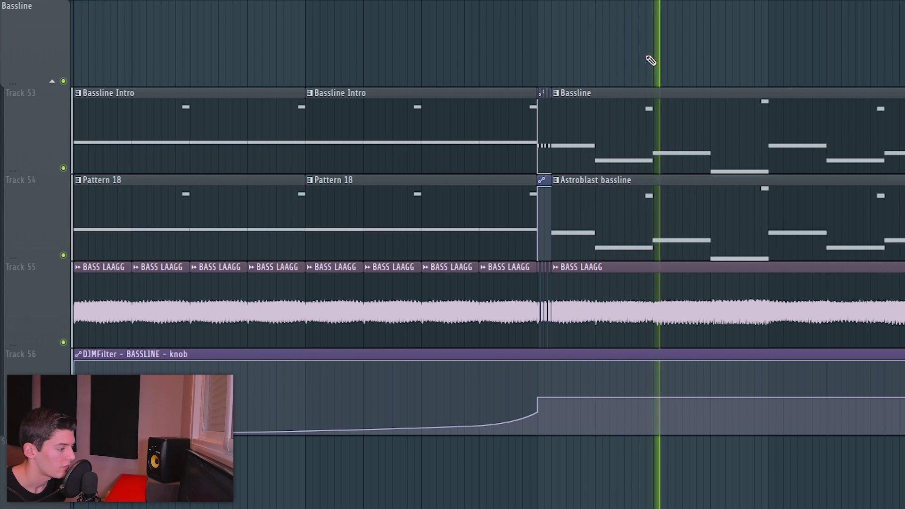
{"action": "key", "text": "space"}
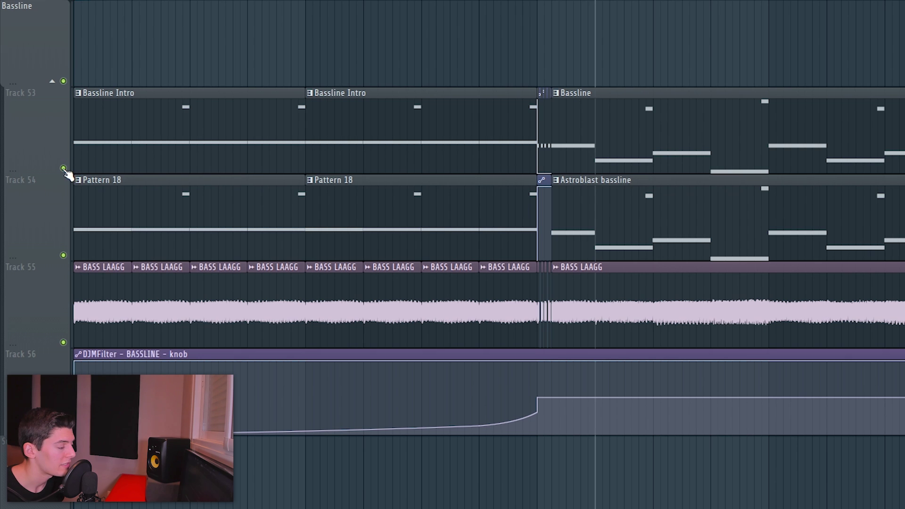
Step: Mute tracks 54 and 55 and play the track 53 bassline layer by itself
{"action": "left_click", "coordinate": [63, 255]}
{"action": "left_click", "coordinate": [64, 343]}
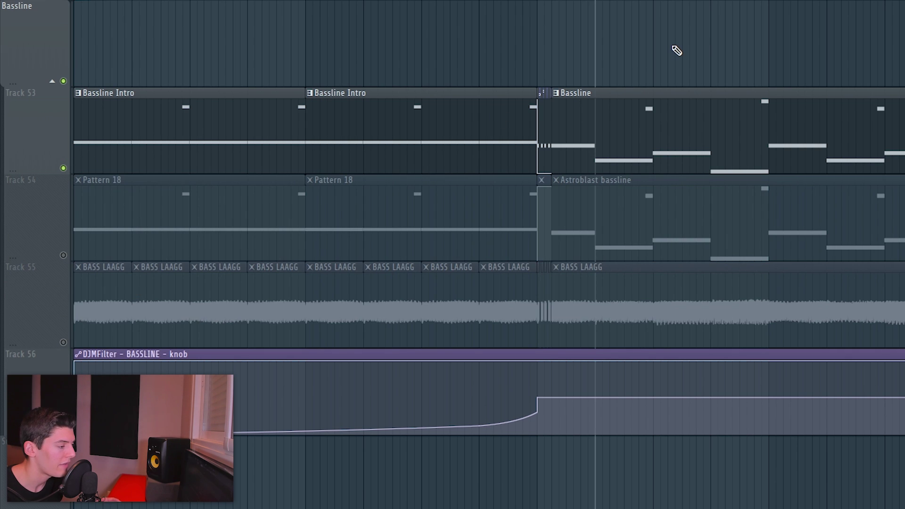
{"action": "key", "text": "space"}
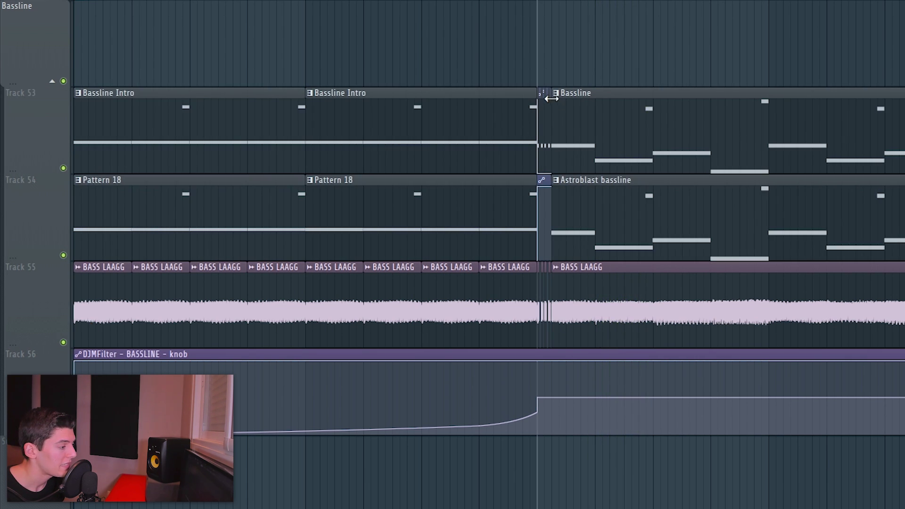
Step: Examine and play the short bass stabs at bar 9 and the chord volume automation around the same transition
{"action": "scroll", "coordinate": [549, 114], "scroll_direction": "up", "scroll_amount": 10}
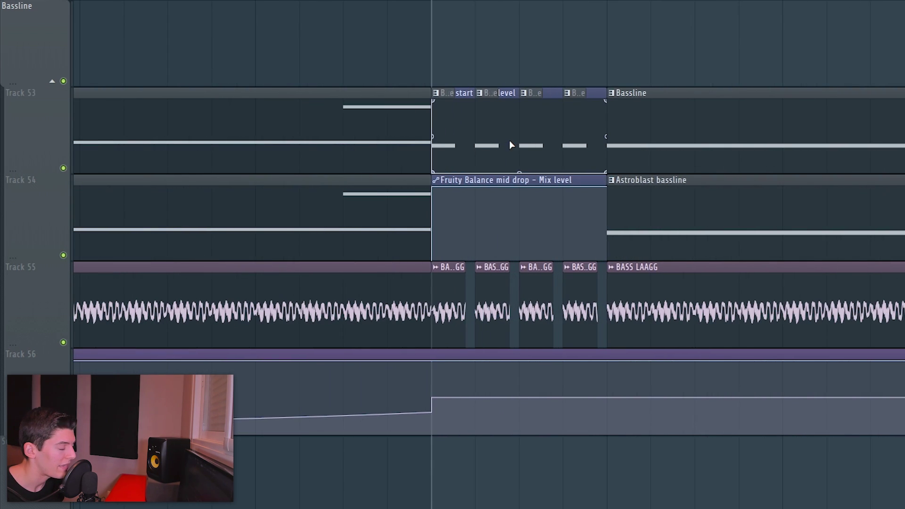
{"action": "key", "text": "space"}
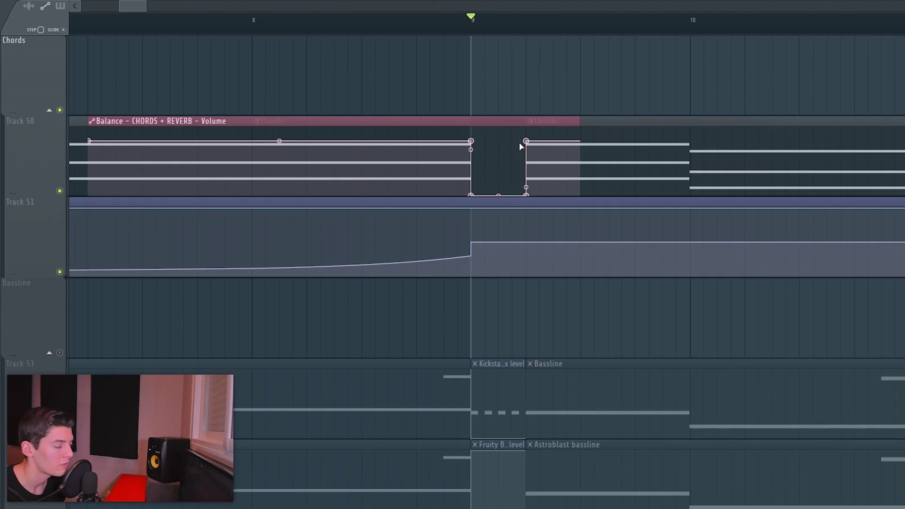
{"action": "left_click", "coordinate": [368, 25]}
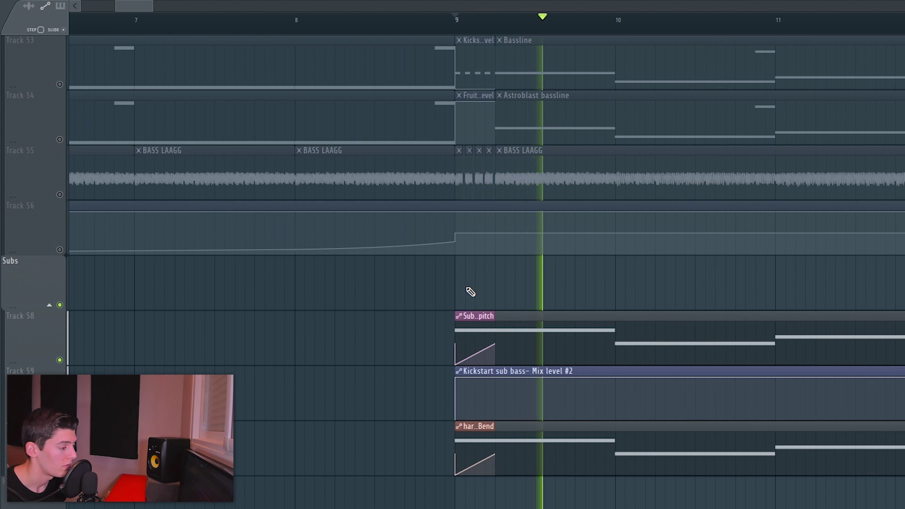
Step: Audition the sub bass layers on tracks 58 and 60 from bar 9, including the rising pitch automation
{"action": "key", "text": "space"}
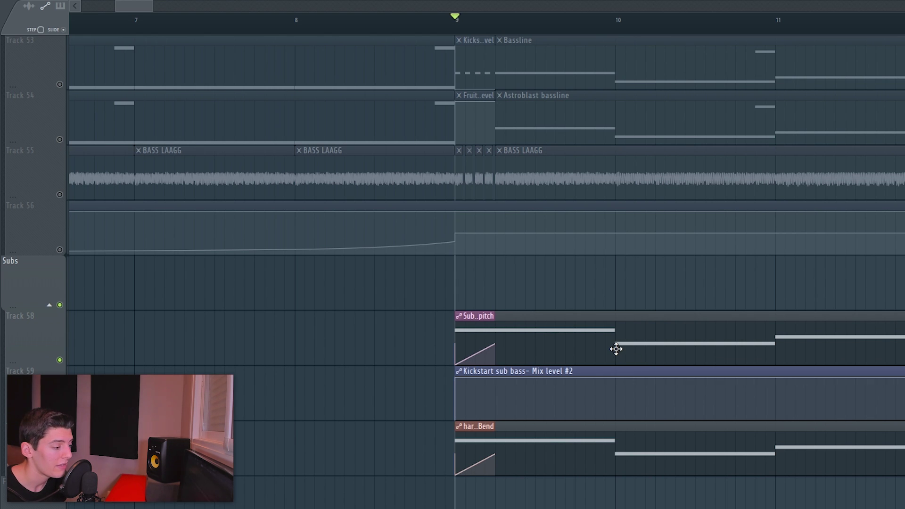
{"action": "key", "text": "space"}
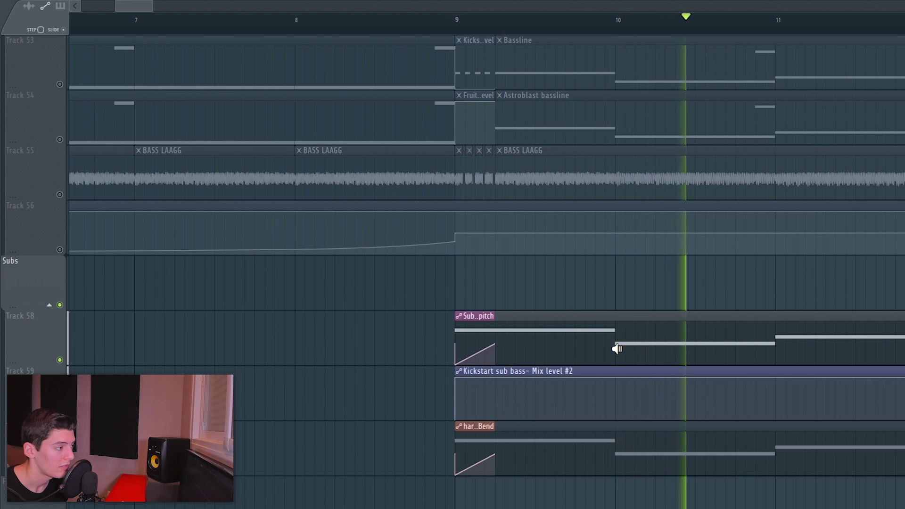
{"action": "key", "text": "space"}
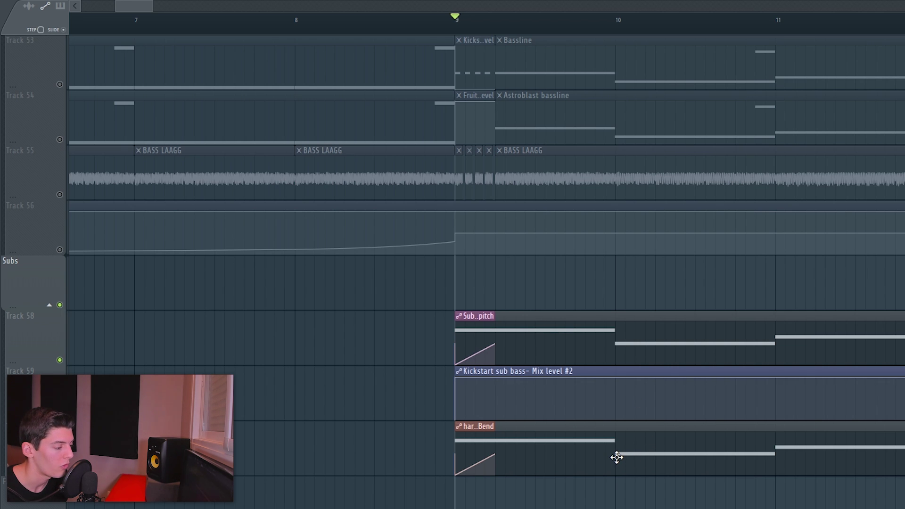
{"action": "key", "text": "space"}
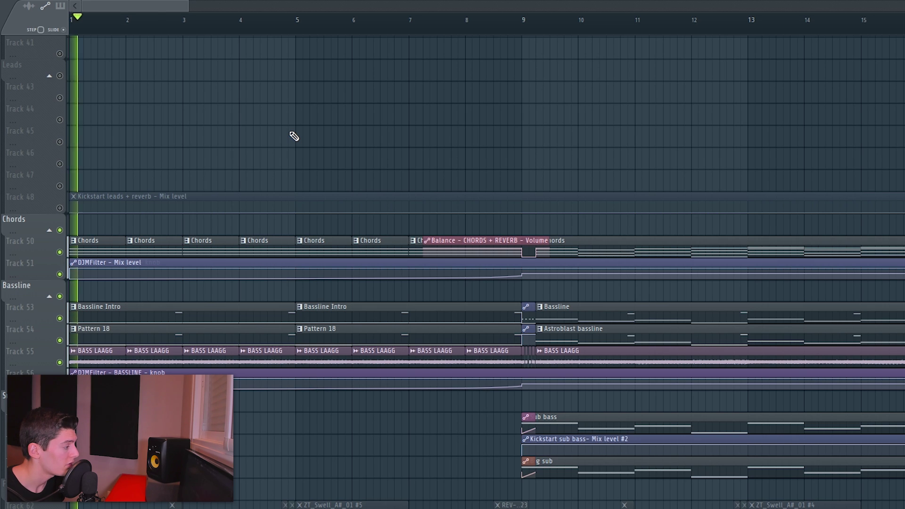
Step: Play the chords, bassline and subs together, jumping from bar 1 to bar 5 and on to just after bar 9
{"action": "key", "text": "space"}
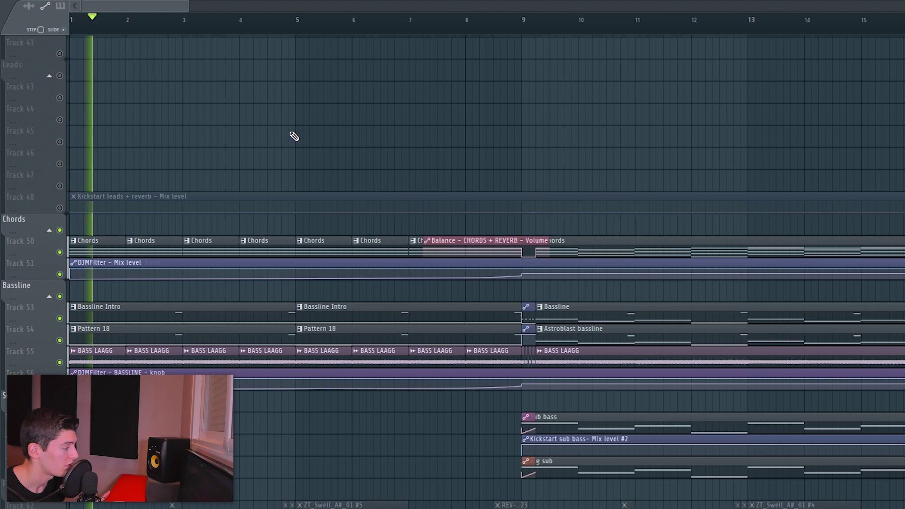
{"action": "left_click", "coordinate": [299, 24]}
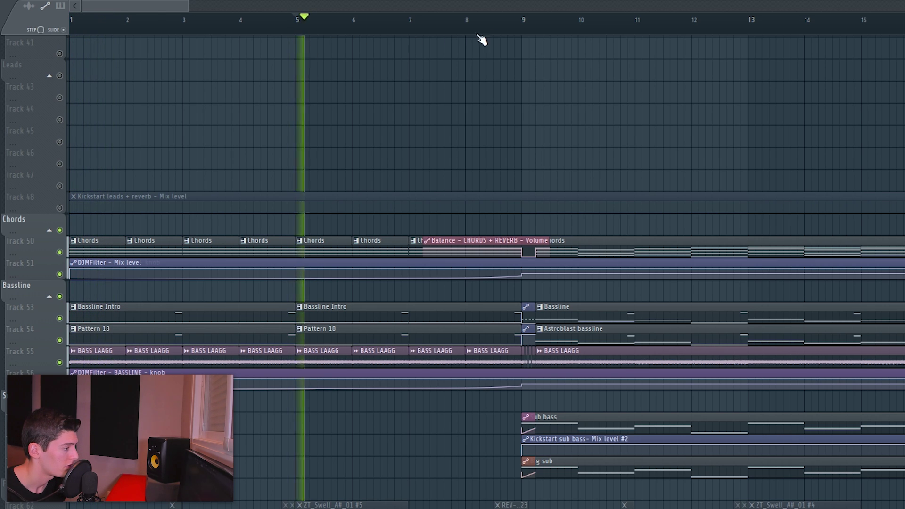
{"action": "left_click", "coordinate": [540, 23]}
{"action": "key", "text": "space"}
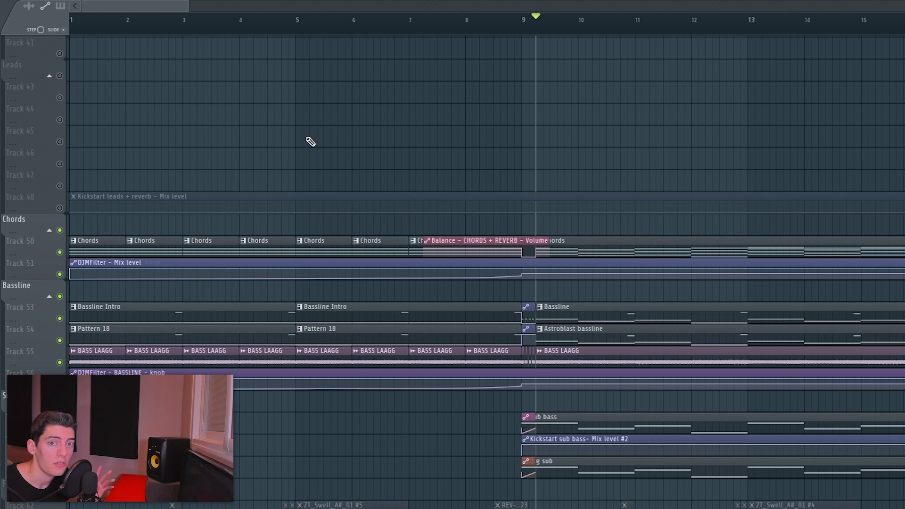
Step: Play the Atmos arp on its own from bar 1, jumping ahead to bars 4 and 5
{"action": "scroll", "coordinate": [218, 178], "scroll_direction": "up", "scroll_amount": 10}
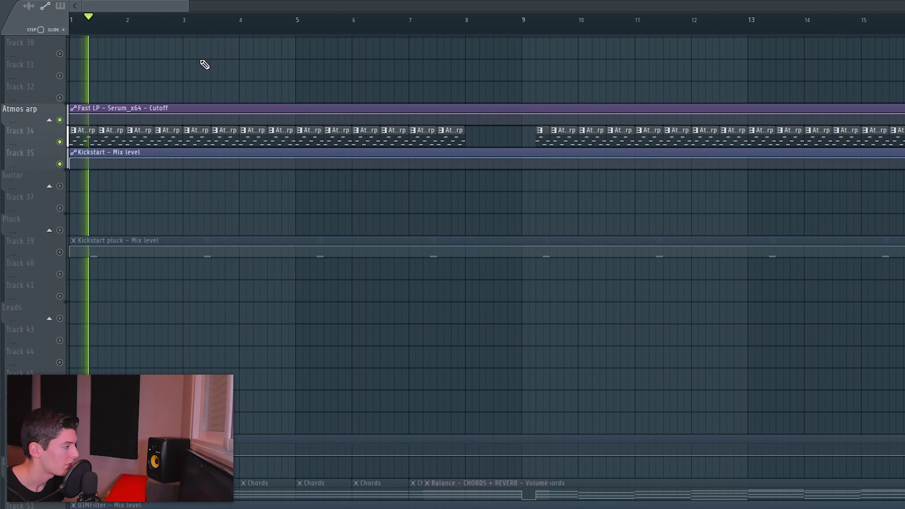
{"action": "left_click", "coordinate": [226, 18]}
{"action": "left_click", "coordinate": [296, 19]}
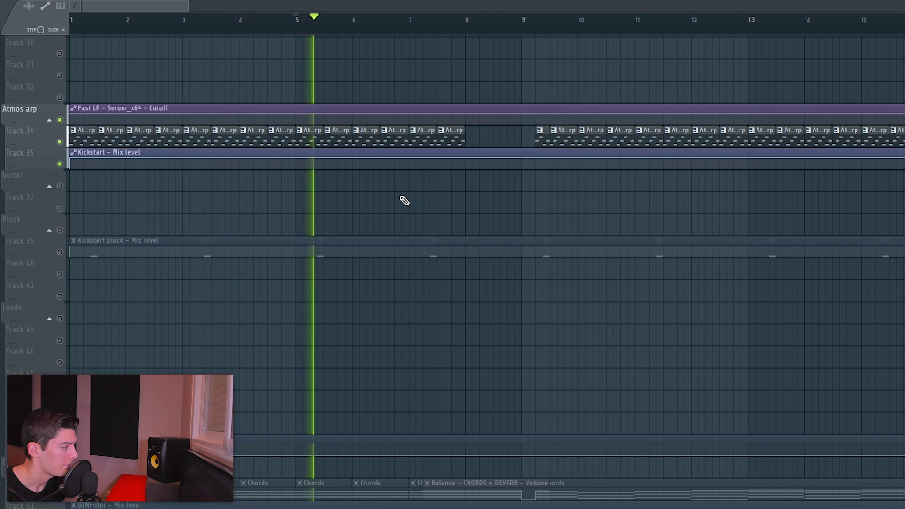
{"action": "key", "text": "space"}
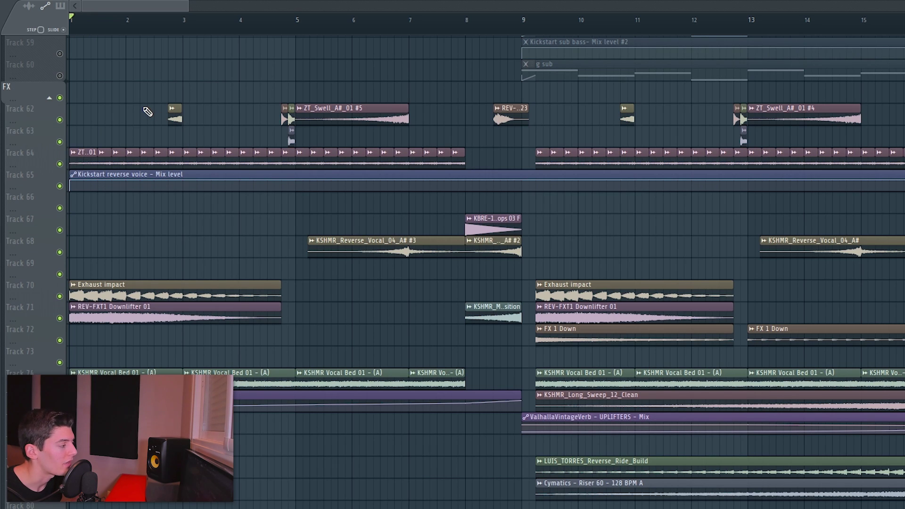
Step: Audition the Exhaust impact and REV-FXT1 Downlifter 01 clips at bar 1 in the FX section
{"action": "scroll", "coordinate": [124, 297], "scroll_direction": "down", "scroll_amount": 5}
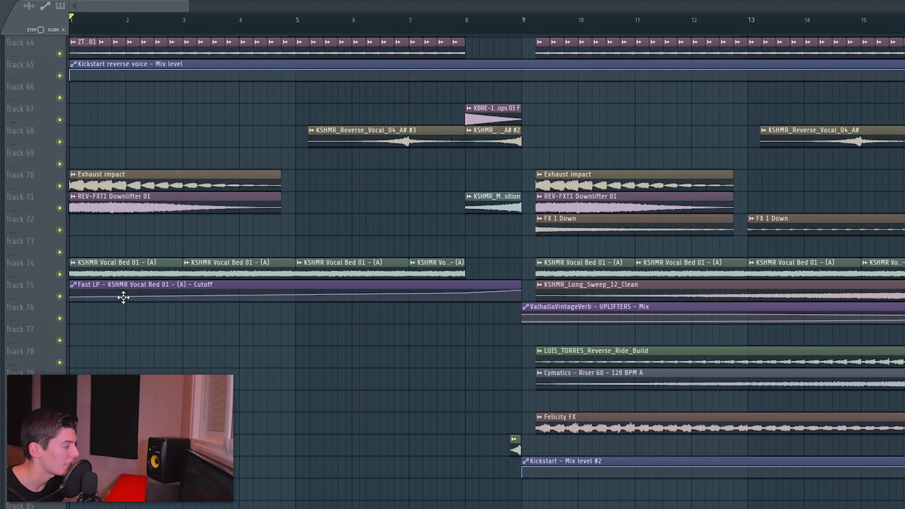
{"action": "right_click", "coordinate": [71, 183], "text": "alt"}
{"action": "right_click", "coordinate": [72, 202], "text": "alt"}
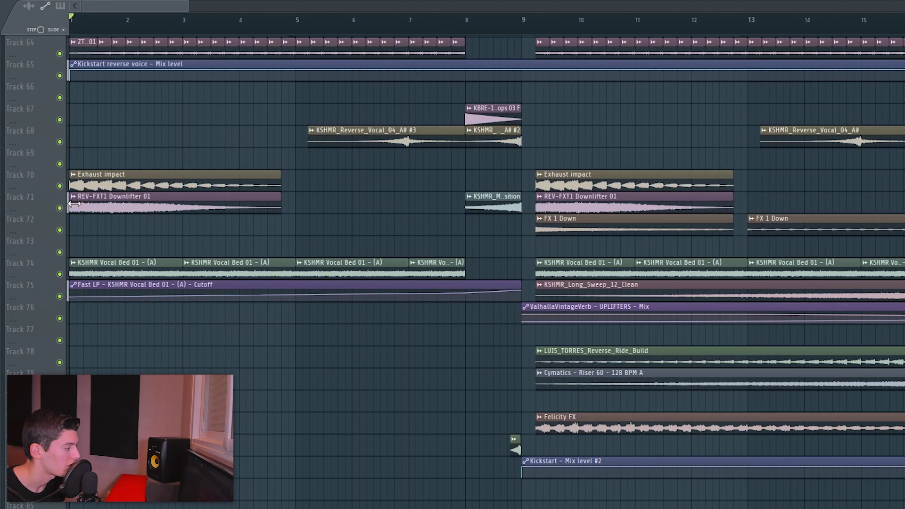
Step: Audition the track 64 clips and KSHMR Vocal Bed 01, plus the swells and reverse vocals on tracks 62, 63 and 68 around bars 5 to 7
{"action": "scroll", "coordinate": [117, 124], "scroll_direction": "up", "scroll_amount": 3}
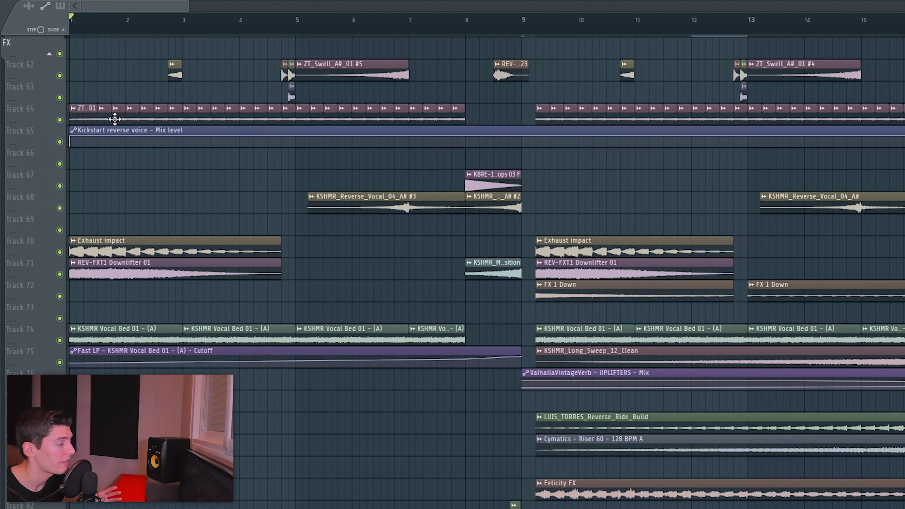
{"action": "right_click", "coordinate": [115, 118], "text": "alt"}
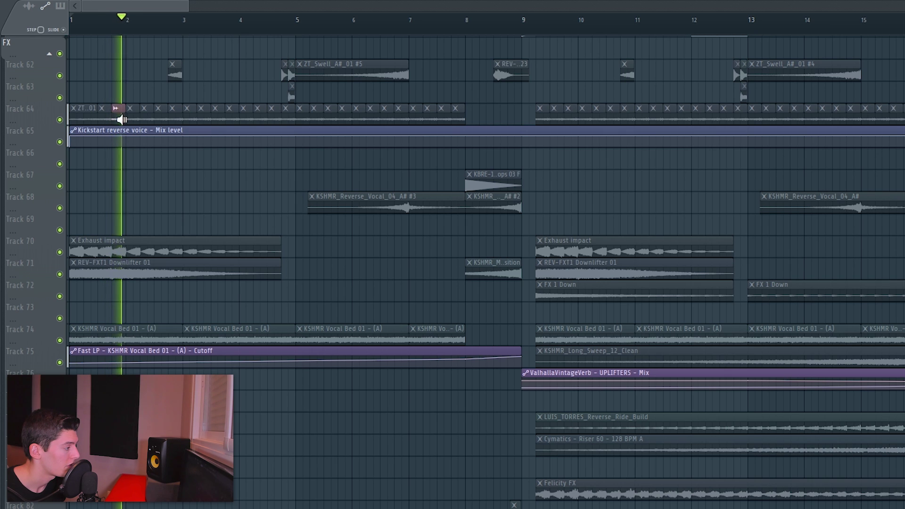
{"action": "right_click", "coordinate": [113, 336], "text": "alt"}
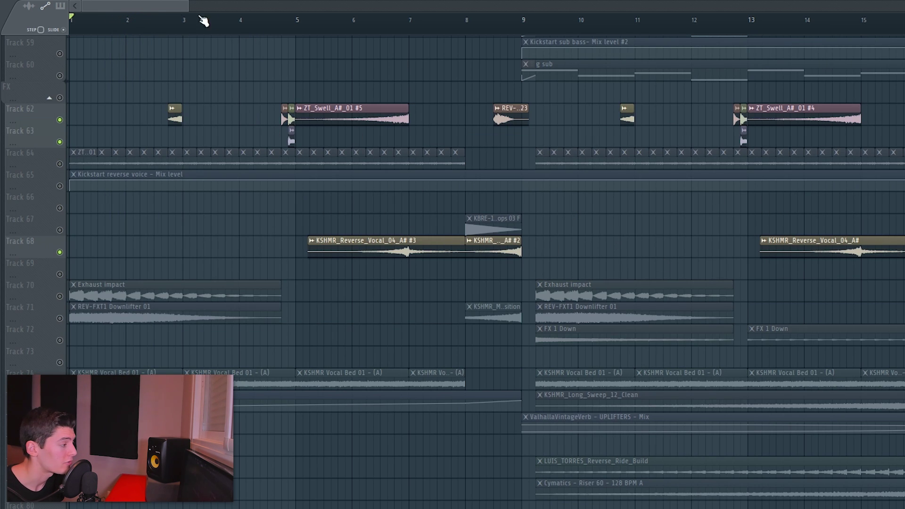
{"action": "left_click", "coordinate": [280, 31]}
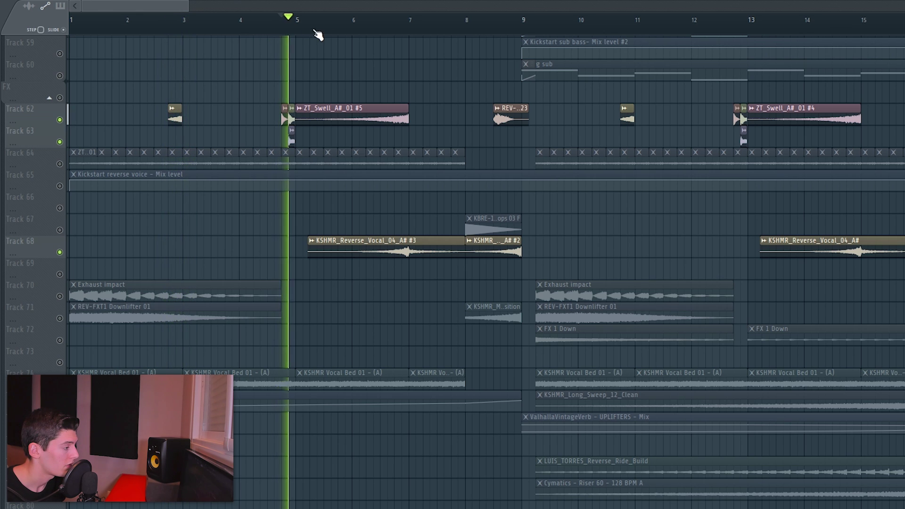
{"action": "left_click", "coordinate": [389, 28]}
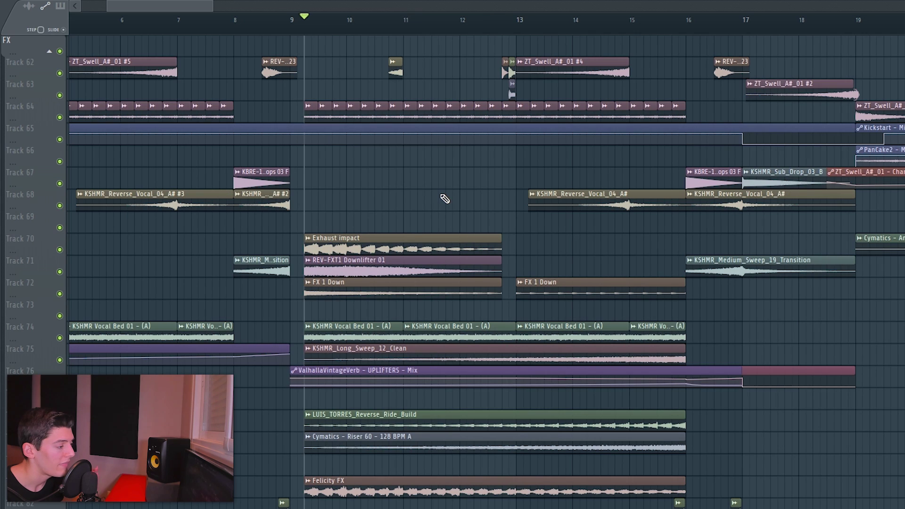
Step: Examine the FX 1 Down, sweep, ride build and riser clips after bar 9, and audition Felicity FX
{"action": "left_click_drag", "start_coordinate": [323, 291], "coordinate": [621, 291]}
{"action": "left_click_drag", "start_coordinate": [590, 356], "coordinate": [632, 360]}
{"action": "left_click_drag", "start_coordinate": [602, 417], "coordinate": [622, 459]}
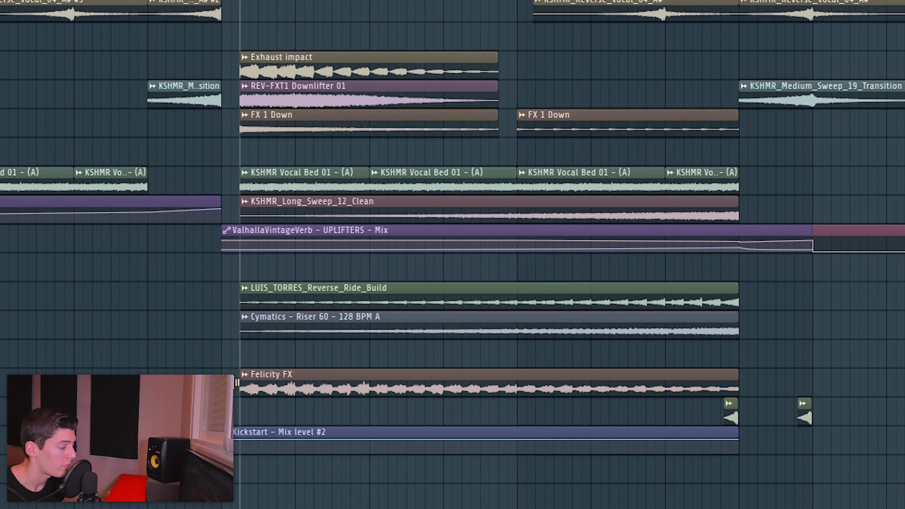
{"action": "right_click", "coordinate": [244, 383]}
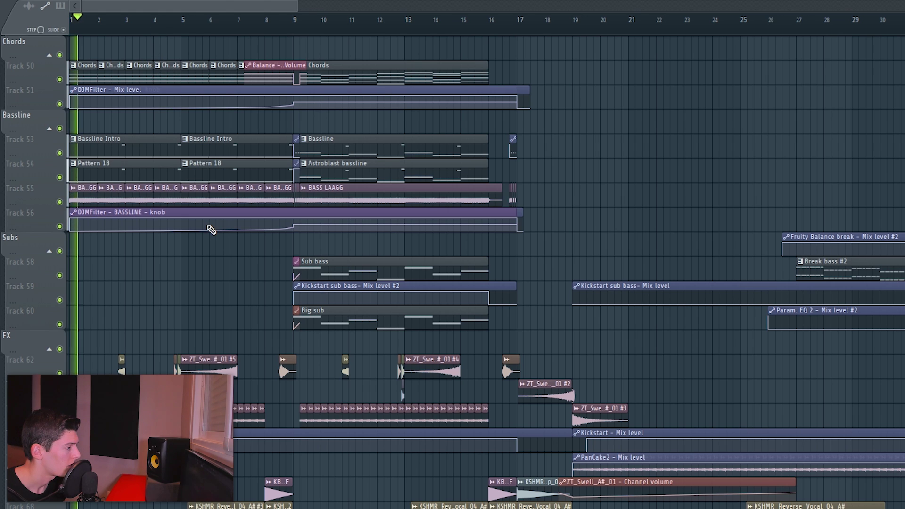
Step: Play the full arrangement from bar 1, jumping ahead to about bars 5, 8, 12 and 15, and stop past bar 18
{"action": "left_click", "coordinate": [182, 27]}
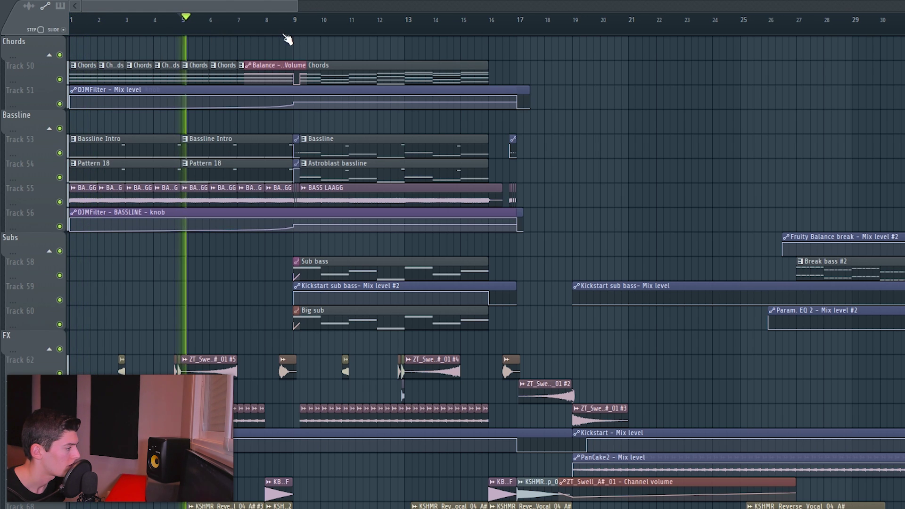
{"action": "left_click", "coordinate": [271, 30]}
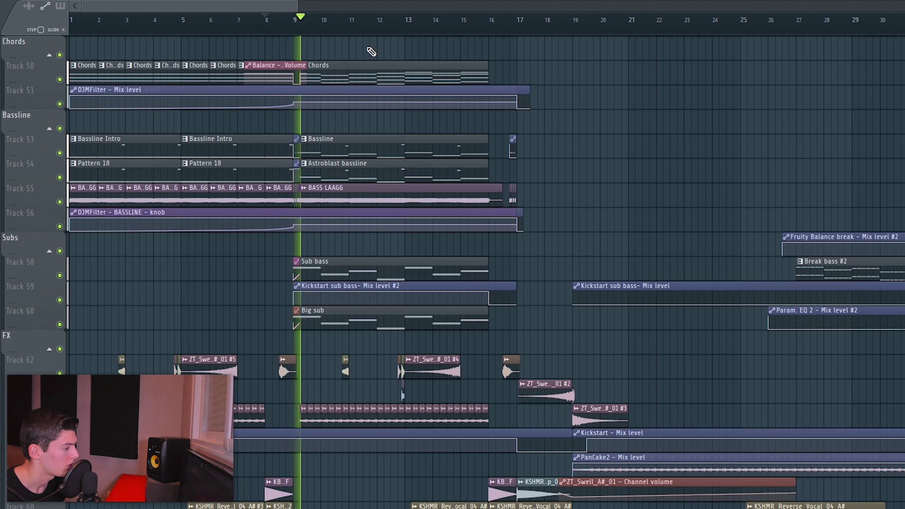
{"action": "left_click", "coordinate": [377, 30]}
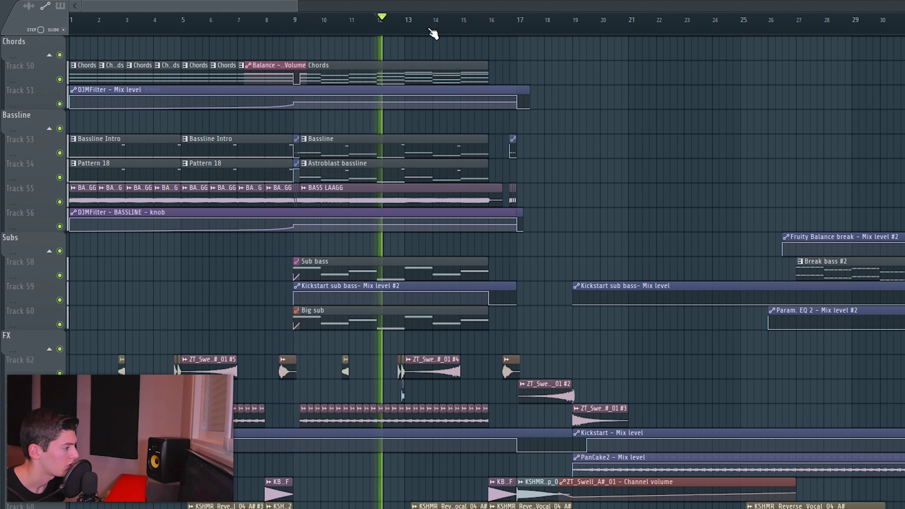
{"action": "left_click", "coordinate": [464, 31]}
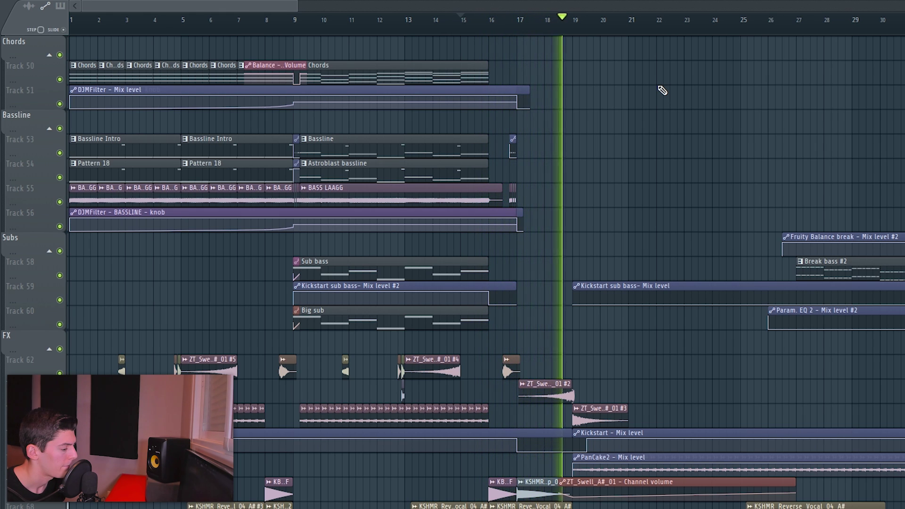
{"action": "key", "text": "space"}
Step: Play the Break pads from bar 19, hearing the Atmos chord layer alone and the Roll break chord layer alone
{"action": "left_click_drag", "start_coordinate": [520, 29], "coordinate": [573, 28]}
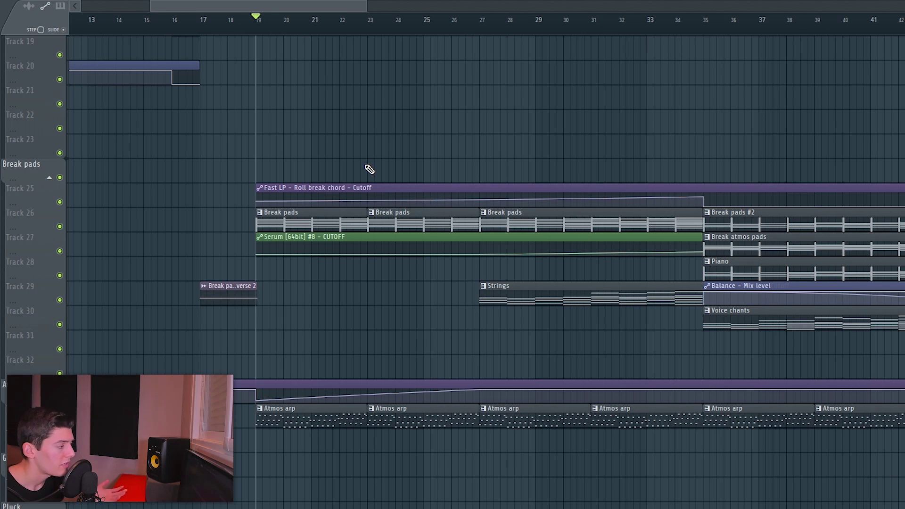
{"action": "key", "text": "space"}
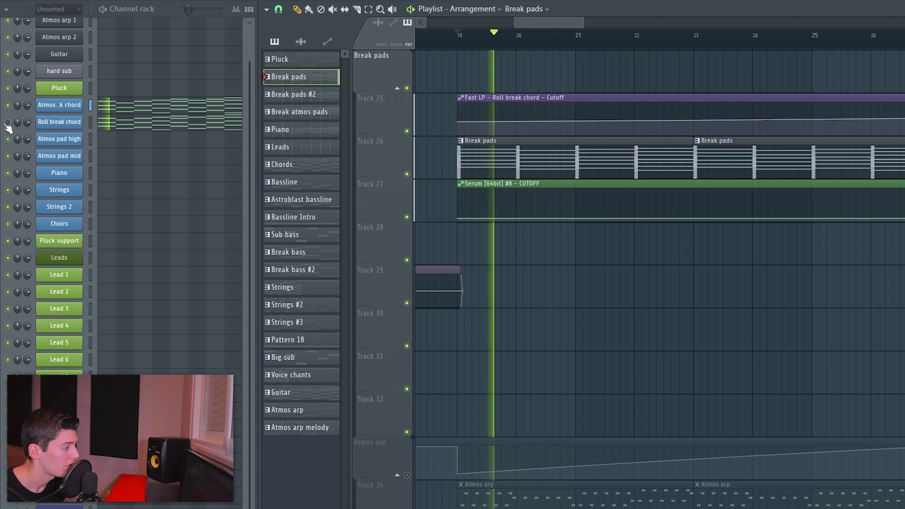
{"action": "key", "text": "space"}
{"action": "key", "text": "space"}
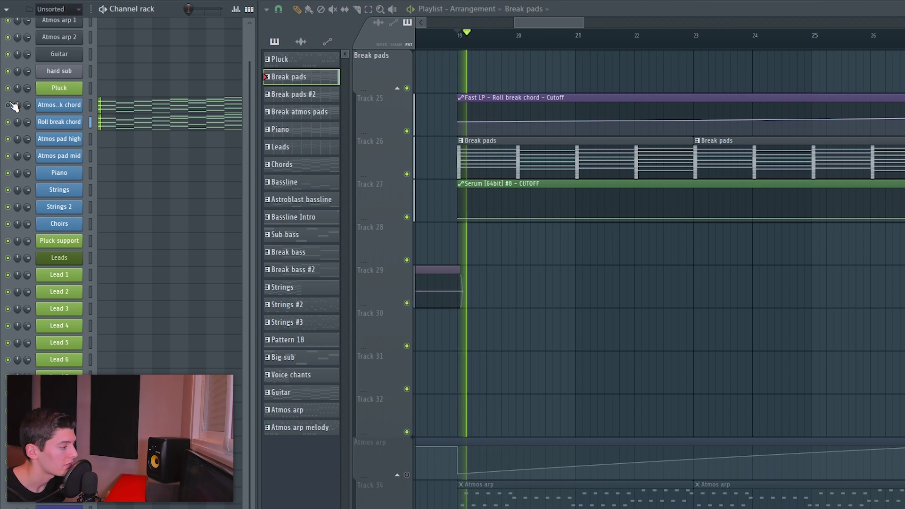
{"action": "key", "text": "space"}
Step: Play both break chord layers together from bar 19, jumping ahead to about bars 25, 27, 30, 32 and 34 to hear the cutoff automation rise
{"action": "scroll", "coordinate": [515, 160], "scroll_direction": "down", "scroll_amount": 3}
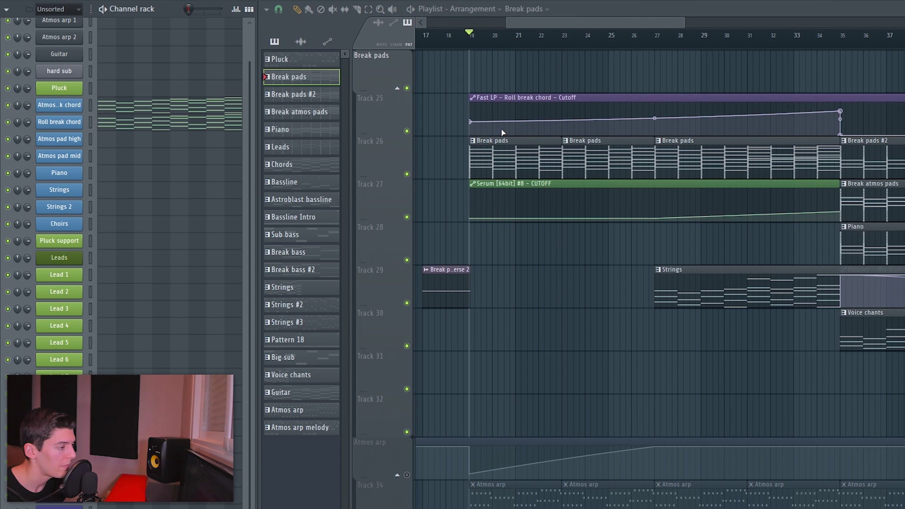
{"action": "key", "text": "space"}
{"action": "left_click", "coordinate": [614, 43]}
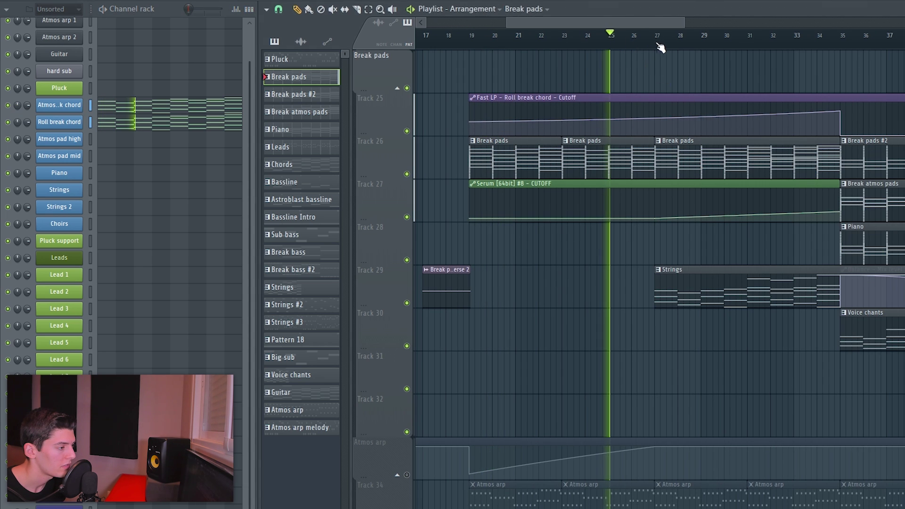
{"action": "left_click", "coordinate": [659, 43]}
{"action": "left_click", "coordinate": [726, 44]}
{"action": "left_click", "coordinate": [783, 43]}
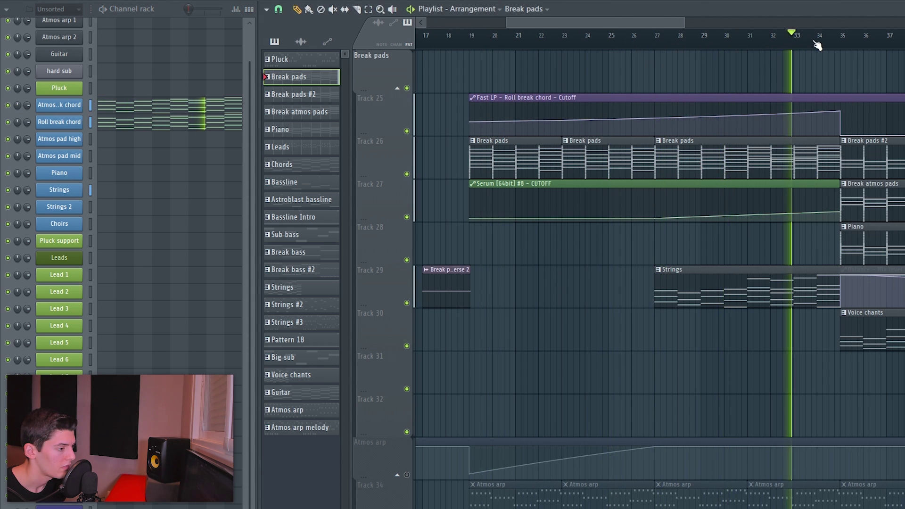
{"action": "left_click", "coordinate": [812, 44]}
{"action": "key", "text": "space"}
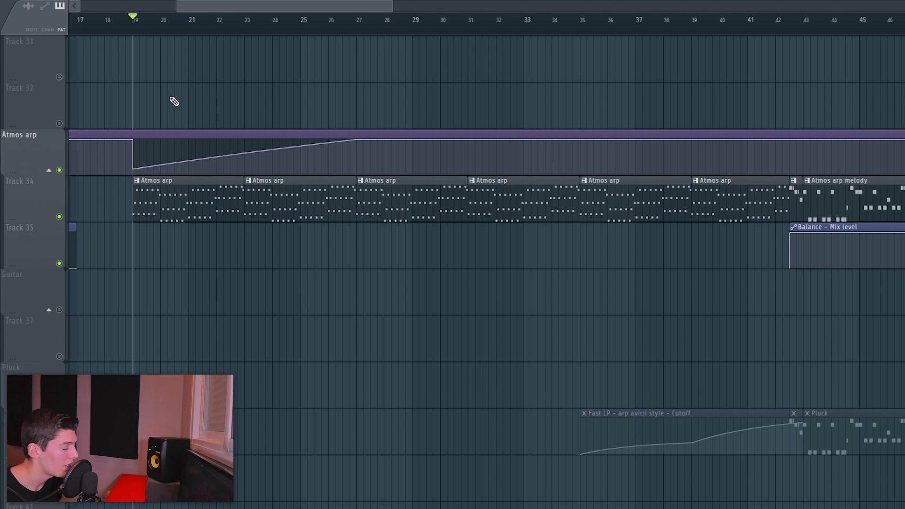
Step: Play the soloed Atmos arp from bar 19, jumping ahead through its rising automation to bar 27
{"action": "key", "text": "space"}
{"action": "left_click", "coordinate": [232, 31]}
{"action": "left_click", "coordinate": [274, 31]}
{"action": "left_click", "coordinate": [319, 31]}
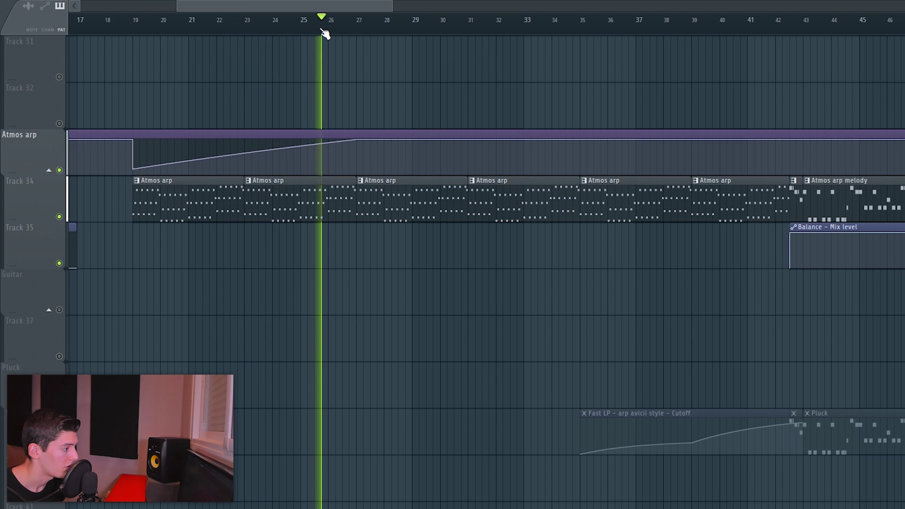
{"action": "left_click", "coordinate": [351, 30]}
{"action": "key", "text": "space"}
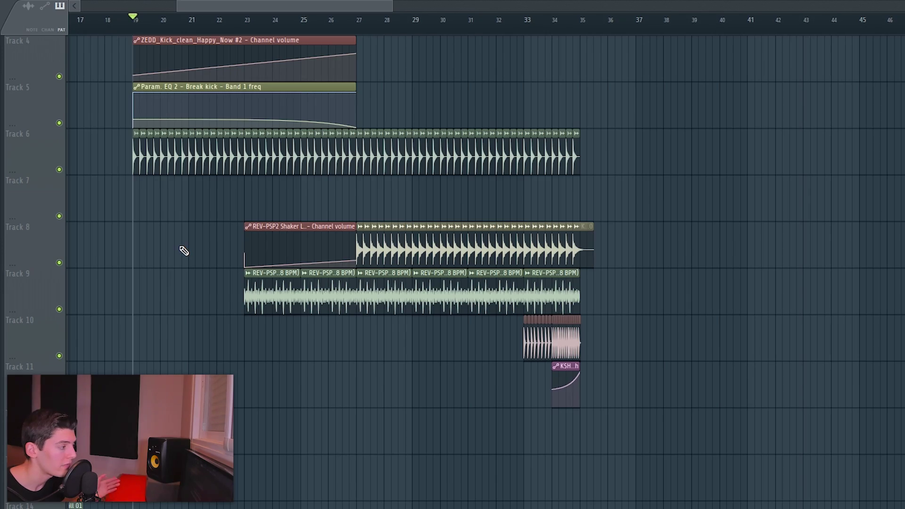
Step: Review the break drum layers and play the break's FX tracks from bar 22, jumping ahead to about bars 24, 26 and 29
{"action": "left_click_drag", "start_coordinate": [207, 26], "coordinate": [360, 23]}
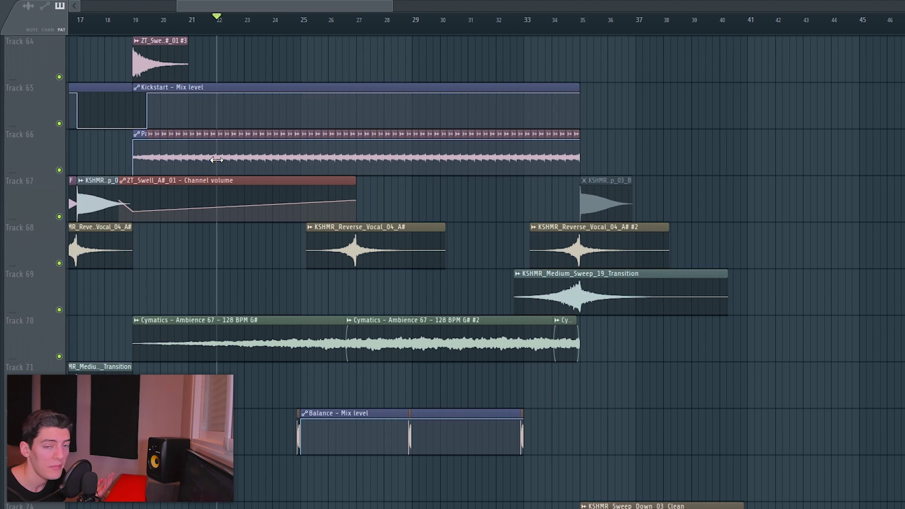
{"action": "key", "text": "space"}
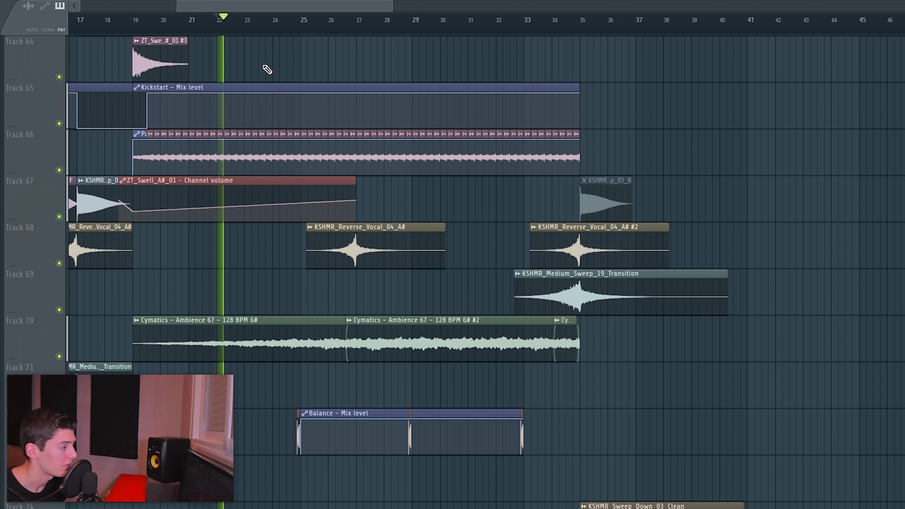
{"action": "left_click", "coordinate": [279, 31]}
{"action": "left_click", "coordinate": [341, 32]}
{"action": "left_click", "coordinate": [408, 32]}
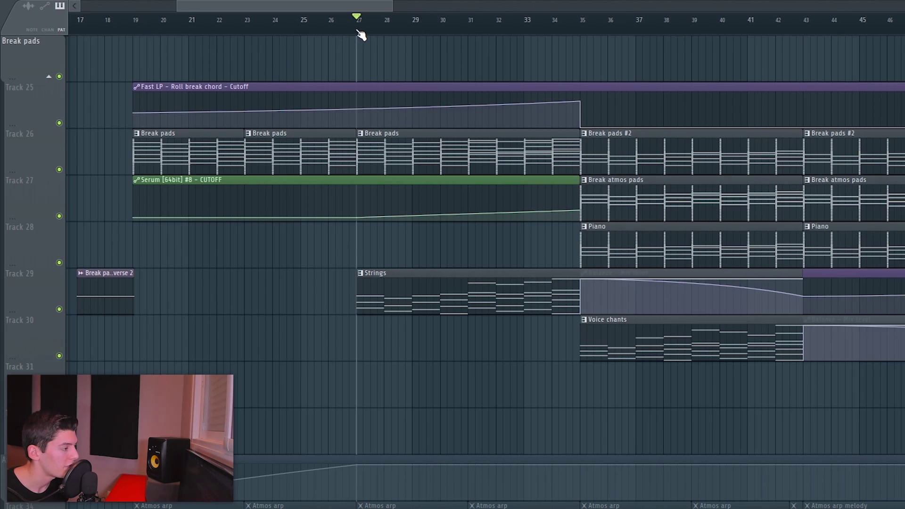
Step: Audition the Strings from bar 27 and with the break pads from bar 30, plus the soloed Break bass #2
{"action": "right_click", "coordinate": [359, 302]}
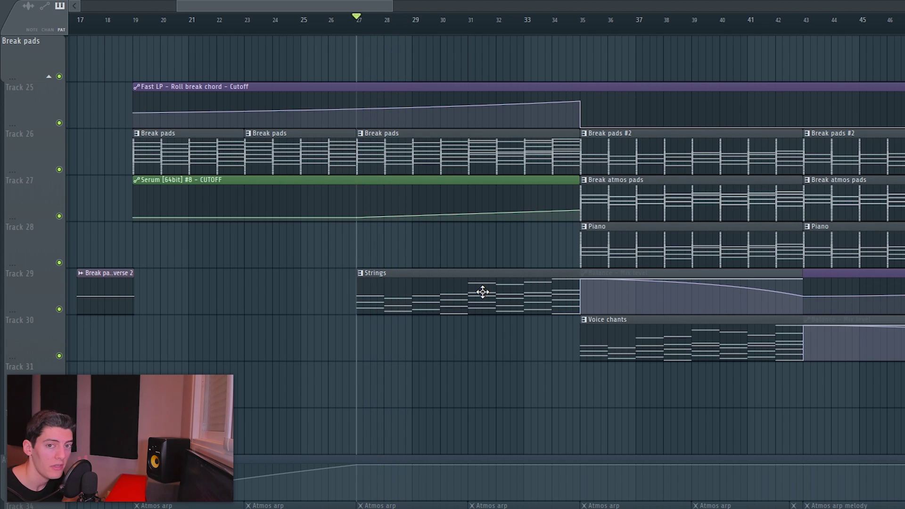
{"action": "right_click", "coordinate": [443, 244]}
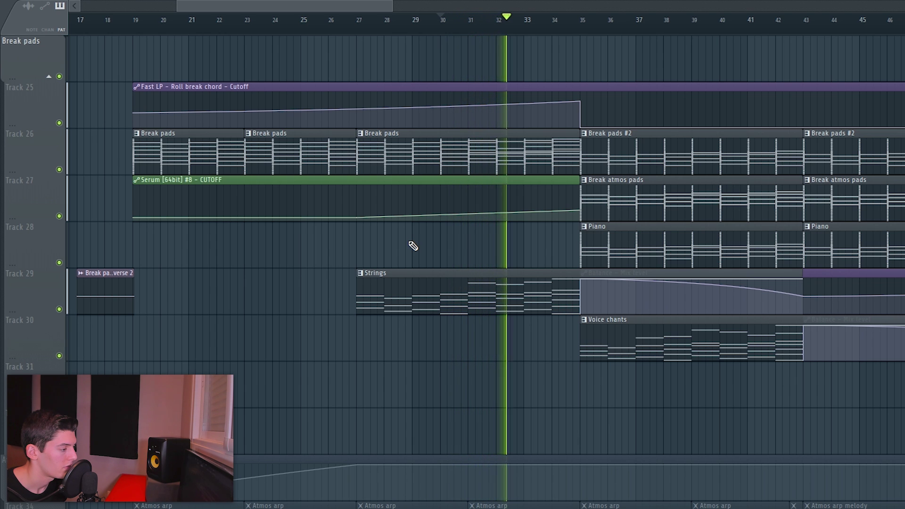
{"action": "key", "text": "space"}
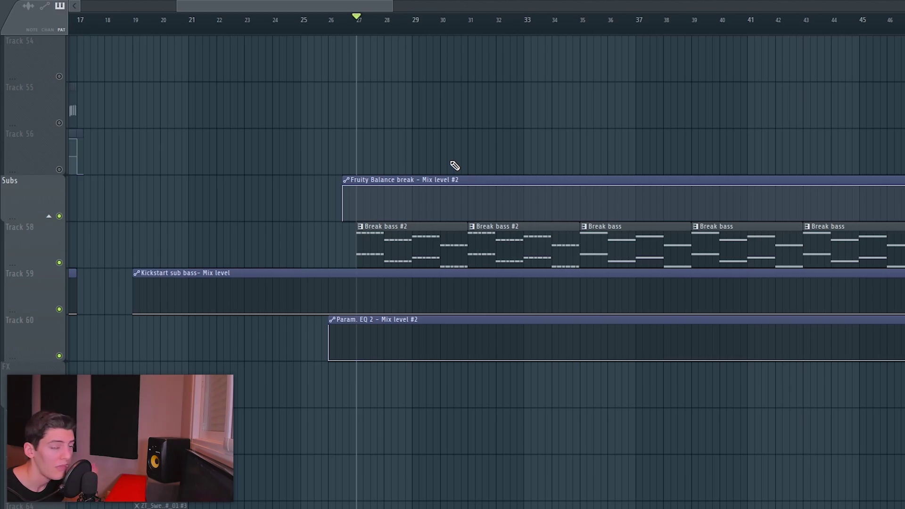
{"action": "key", "text": "space"}
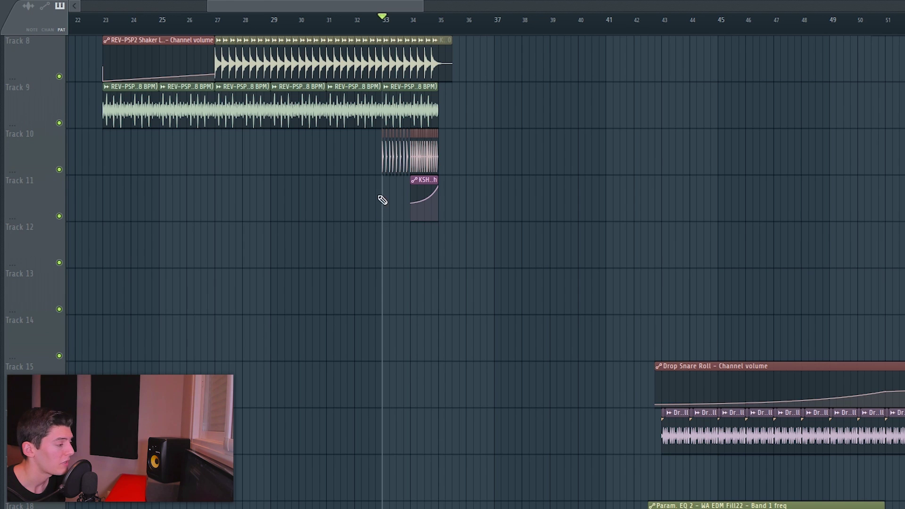
Step: Audition the accelerating drum build on track 10 from bar 33 and stop playback at bar 35
{"action": "key", "text": "space"}
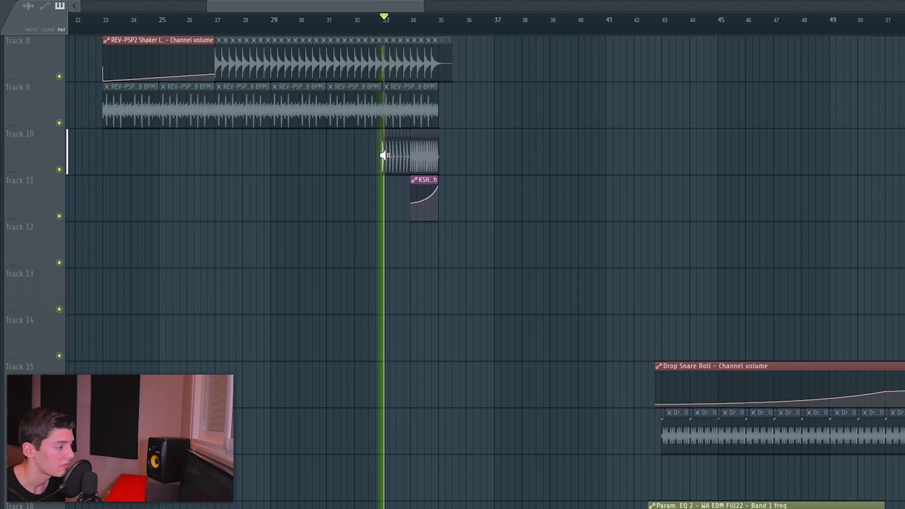
{"action": "scroll", "coordinate": [384, 151], "scroll_direction": "down", "scroll_amount": 5}
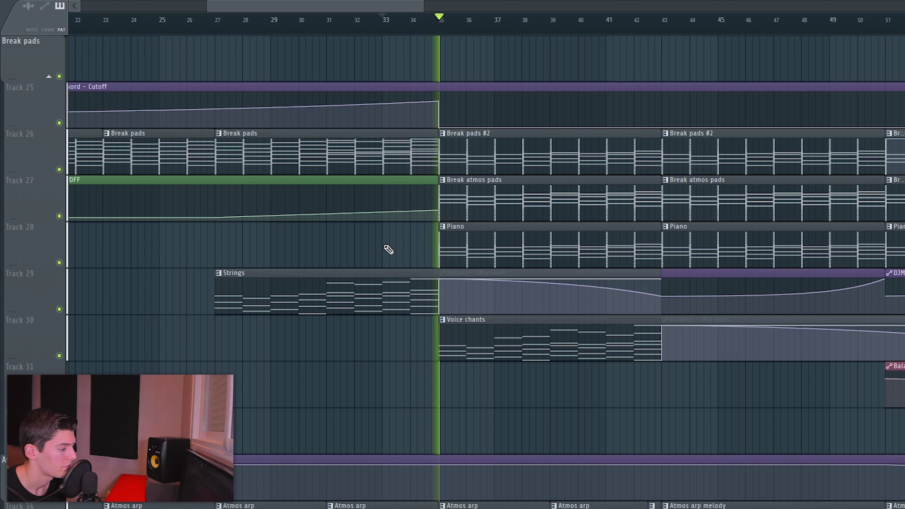
{"action": "key", "text": "space"}
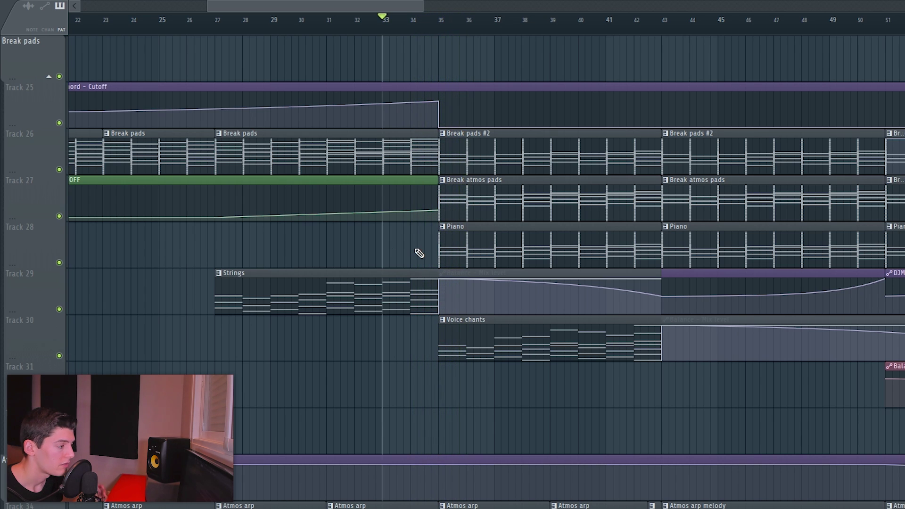
Step: Audition the Break atmos pads, Piano and Voice chants clips individually from bar 35
{"action": "left_click", "coordinate": [442, 201]}
{"action": "key", "text": "space"}
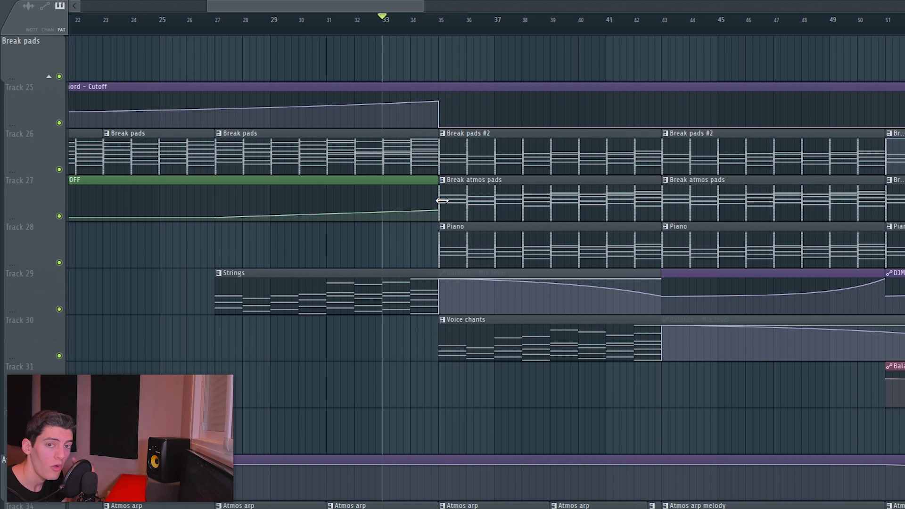
{"action": "left_click", "coordinate": [442, 250]}
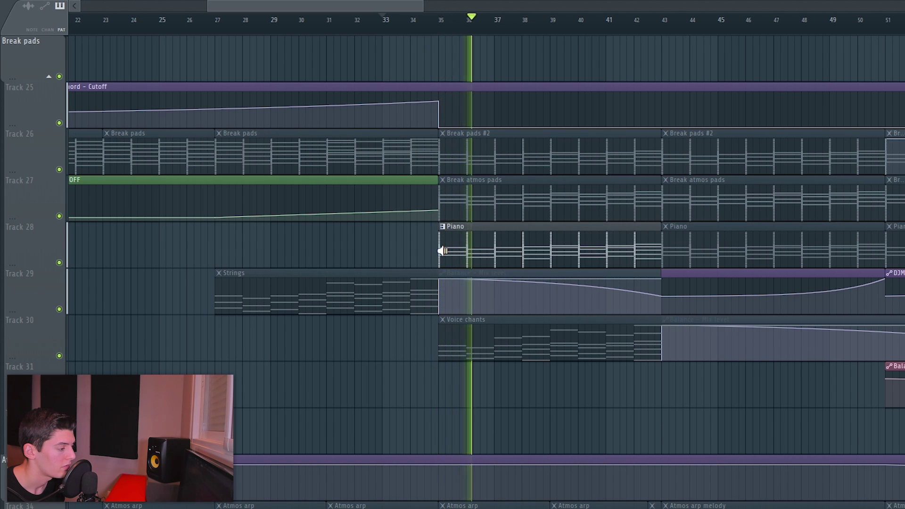
{"action": "left_click", "coordinate": [436, 354]}
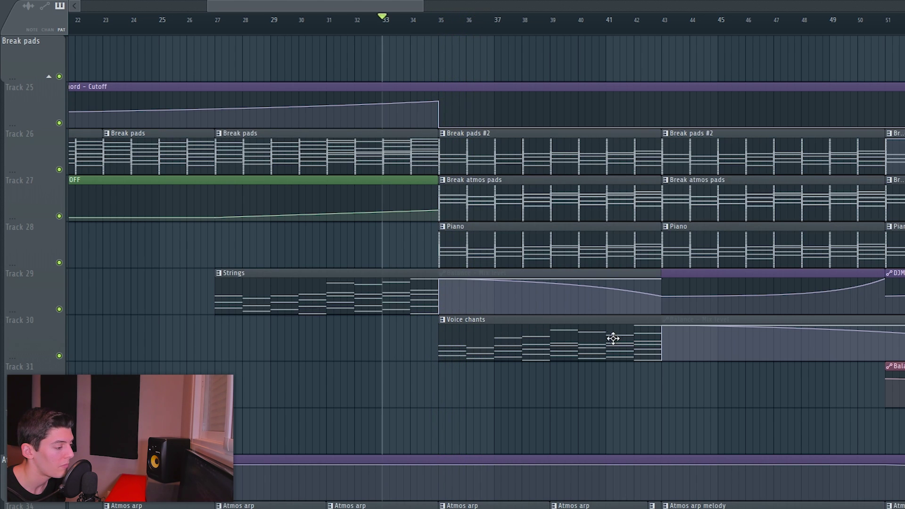
{"action": "left_click", "coordinate": [534, 345]}
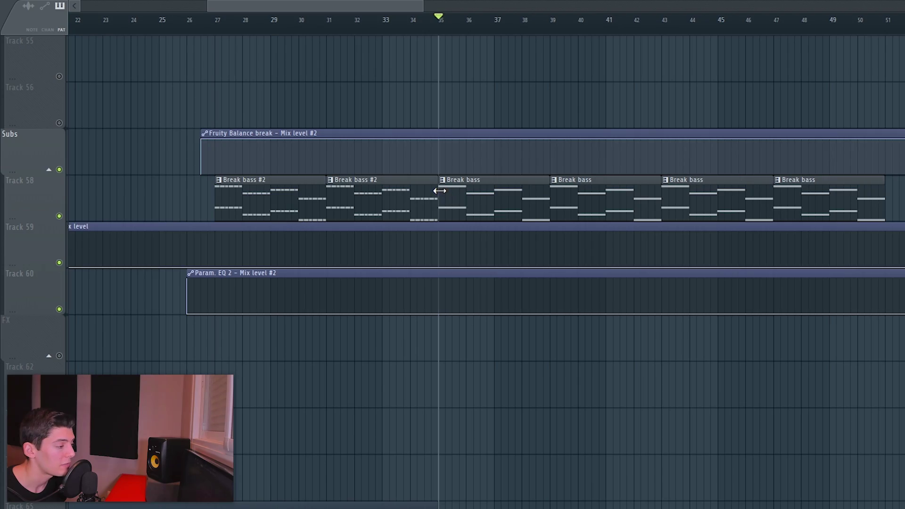
Step: Audition the soloed Break bass from bar 35 and the Pluck from bar 43
{"action": "key", "text": "space"}
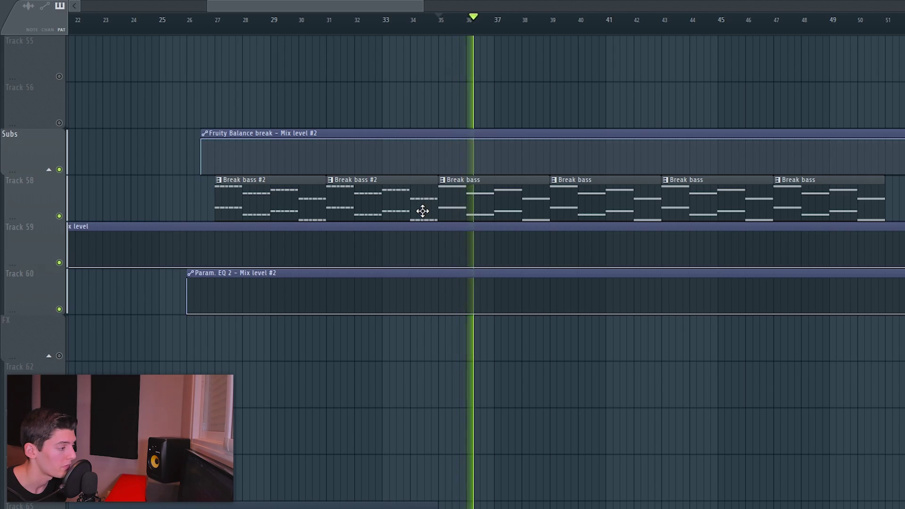
{"action": "key", "text": "space"}
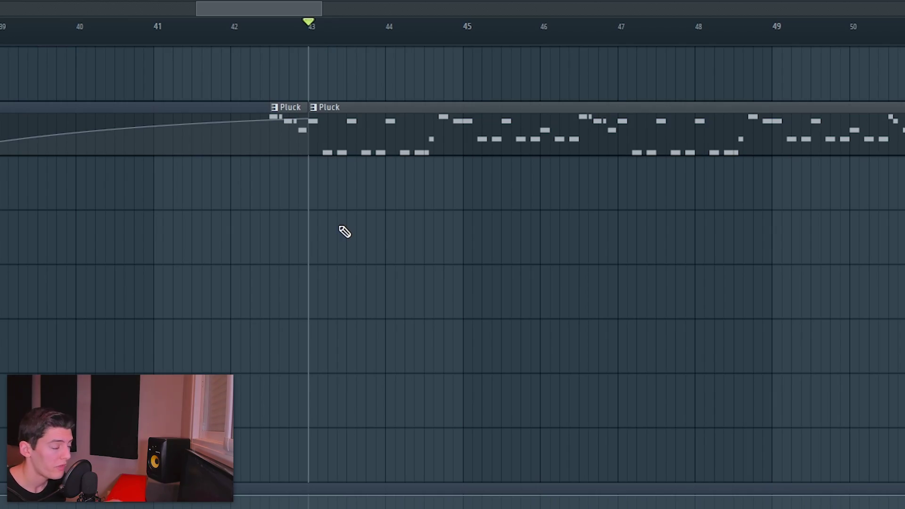
{"action": "key", "text": "space"}
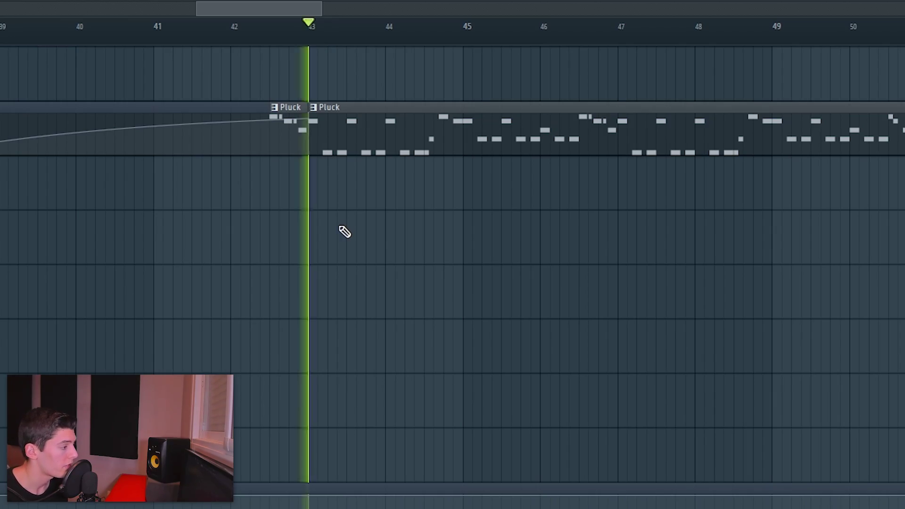
{"action": "key", "text": "space"}
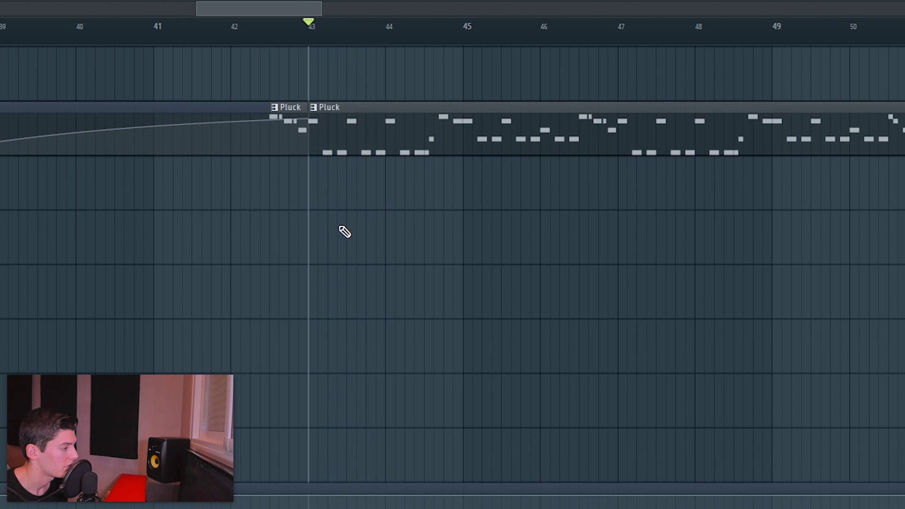
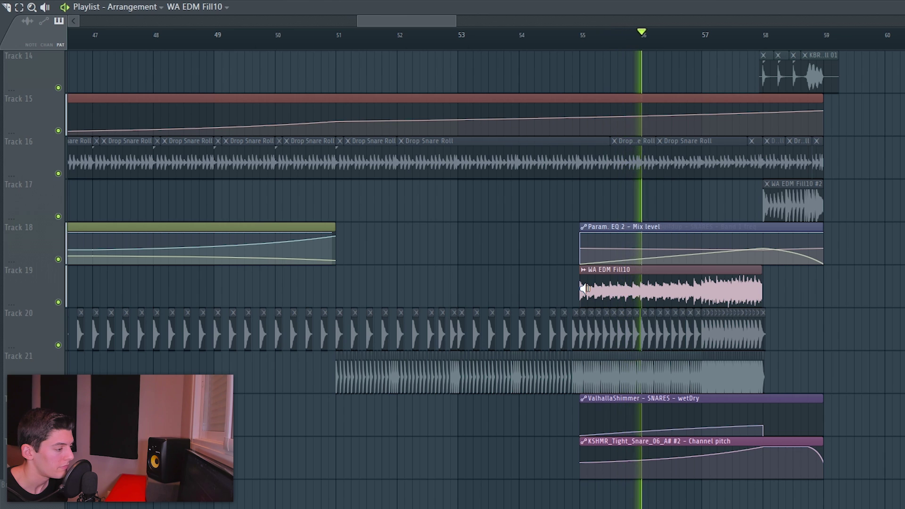
Step: Audition the build's snare rolls and WA EDM Fill10 from bar 54, jumping ahead to bar 57
{"action": "left_click", "coordinate": [524, 42]}
{"action": "key", "text": "space"}
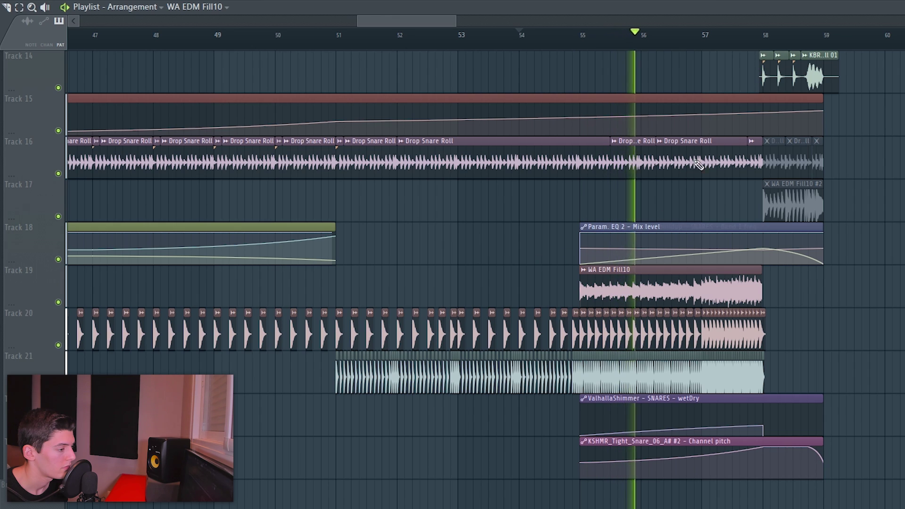
{"action": "left_click", "coordinate": [706, 36]}
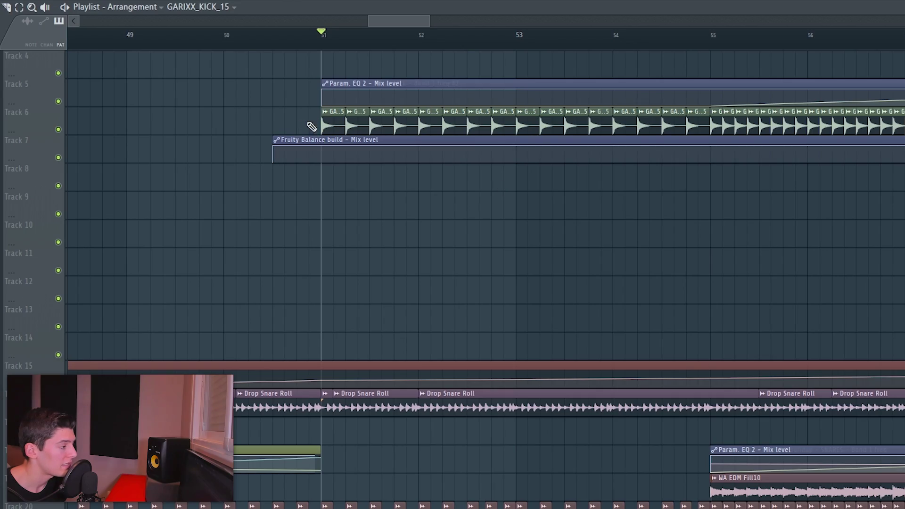
Step: Compare the build drums from bar 51 with the track 6 kick muted and unmuted
{"action": "left_click", "coordinate": [58, 129]}
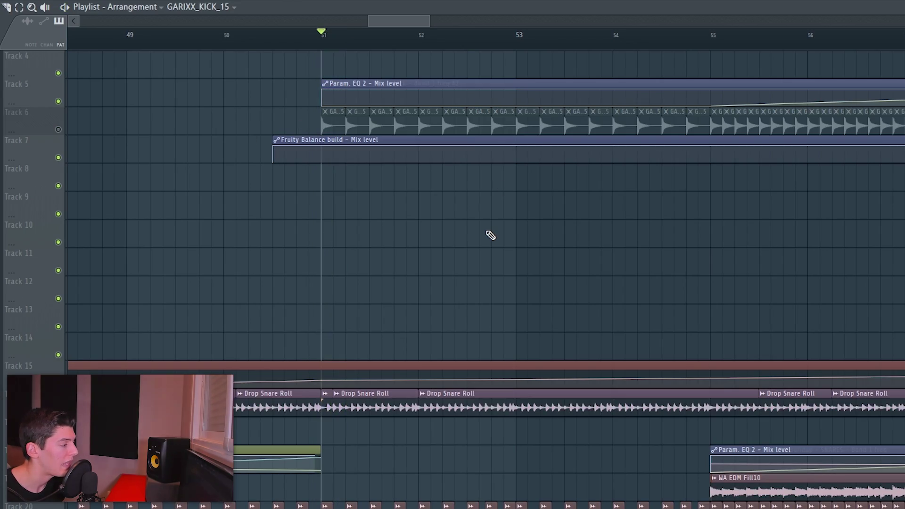
{"action": "key", "text": "space"}
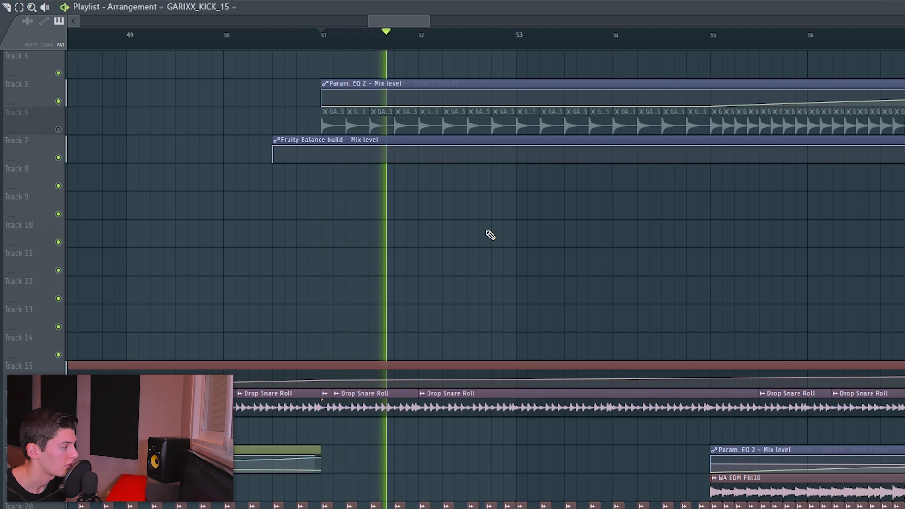
{"action": "key", "text": "space"}
{"action": "left_click", "coordinate": [58, 129]}
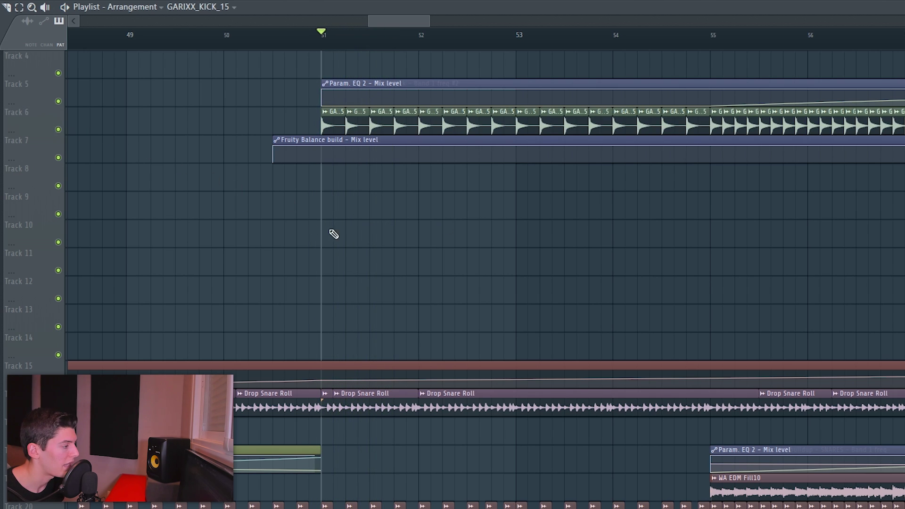
{"action": "key", "text": "space"}
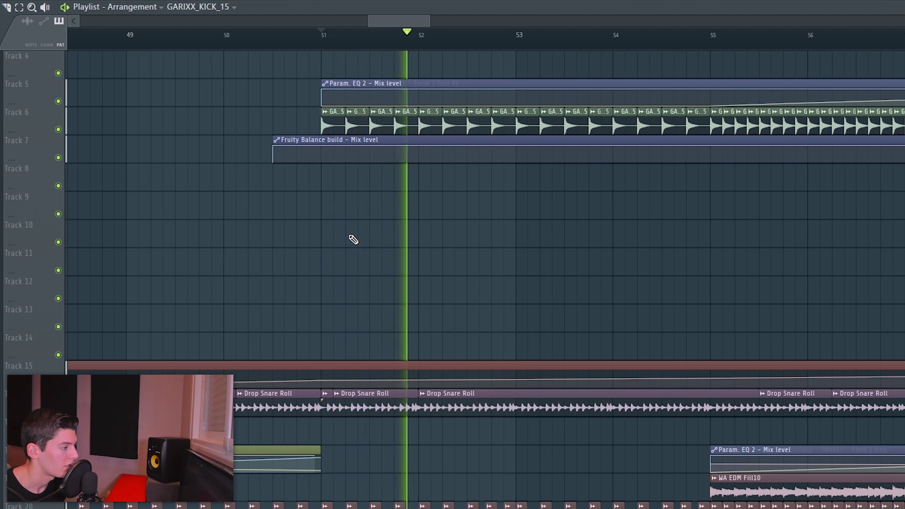
{"action": "key", "text": "space"}
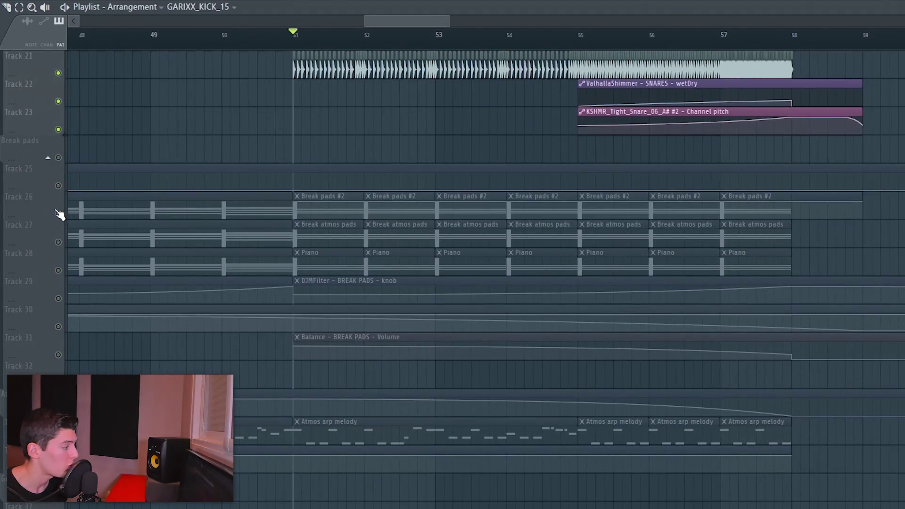
Step: Solo the Break pads group and review the build's pads, piano, Atmos arp melody and Pluck layers from bar 51
{"action": "right_click", "coordinate": [57, 212]}
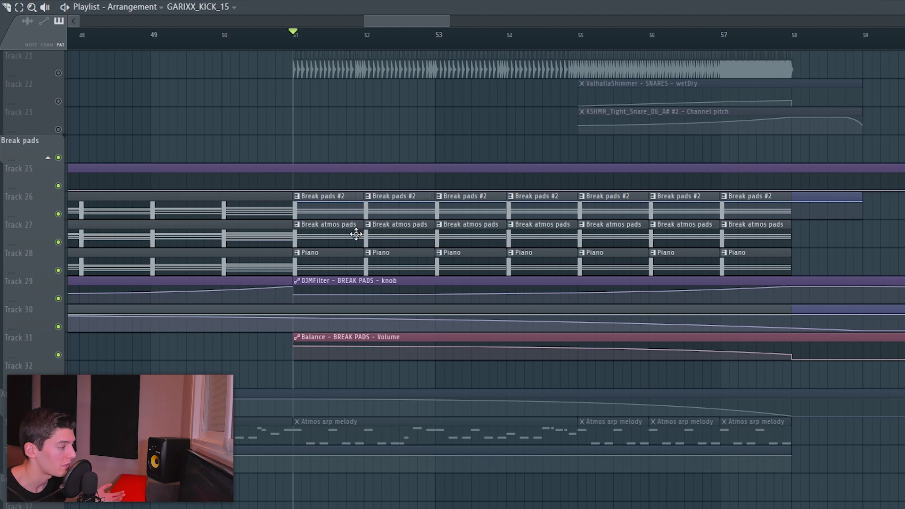
{"action": "left_click_drag", "start_coordinate": [318, 204], "coordinate": [543, 261]}
{"action": "left_click", "coordinate": [872, 257], "text": "ctrl"}
{"action": "scroll", "coordinate": [283, 262], "scroll_direction": "down", "scroll_amount": 5}
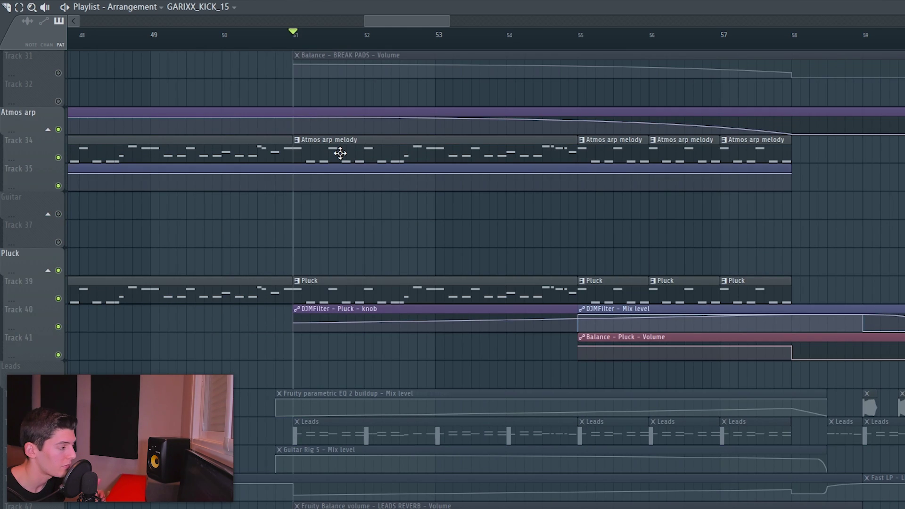
{"action": "scroll", "coordinate": [156, 263], "scroll_direction": "down", "scroll_amount": 3}
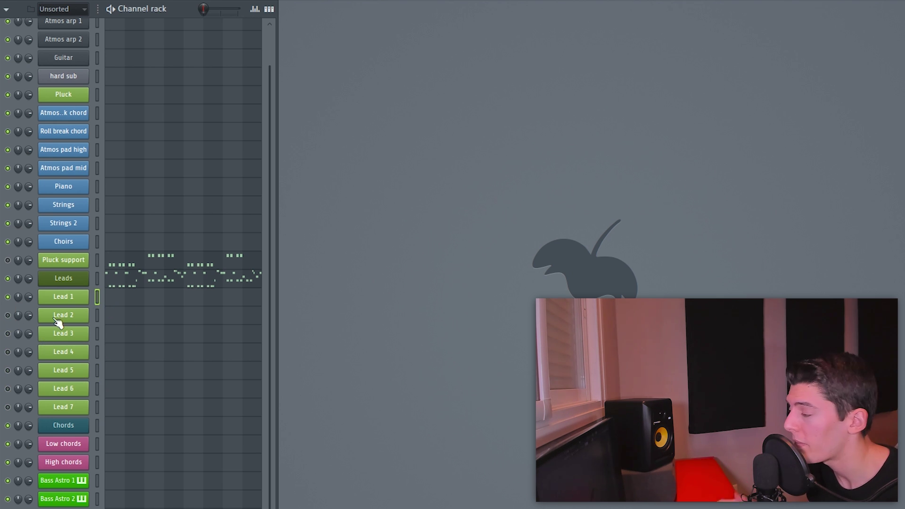
Step: Play the build's Lead 1 layer and review the automation clips around the Leads pattern from bar 51
{"action": "key", "text": "space"}
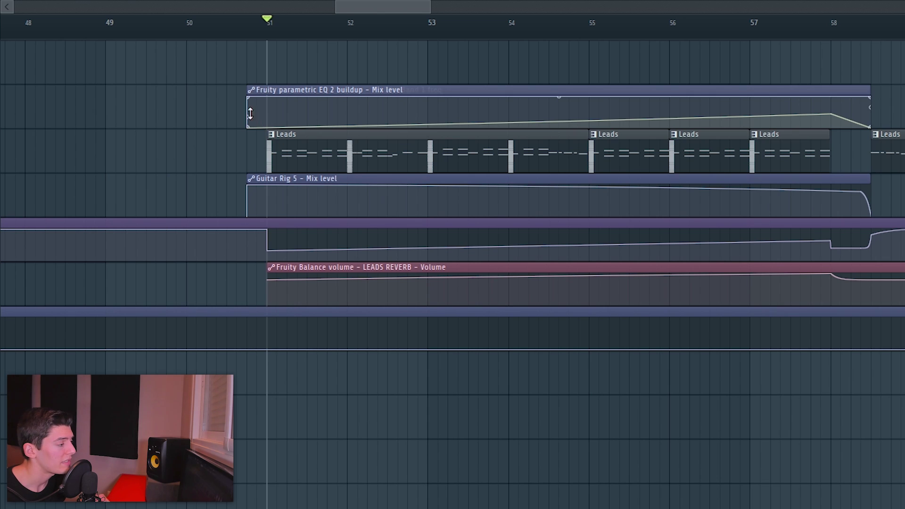
{"action": "left_click", "coordinate": [309, 115]}
{"action": "left_click_drag", "start_coordinate": [211, 193], "coordinate": [331, 330]}
{"action": "left_click", "coordinate": [334, 402], "text": "ctrl"}
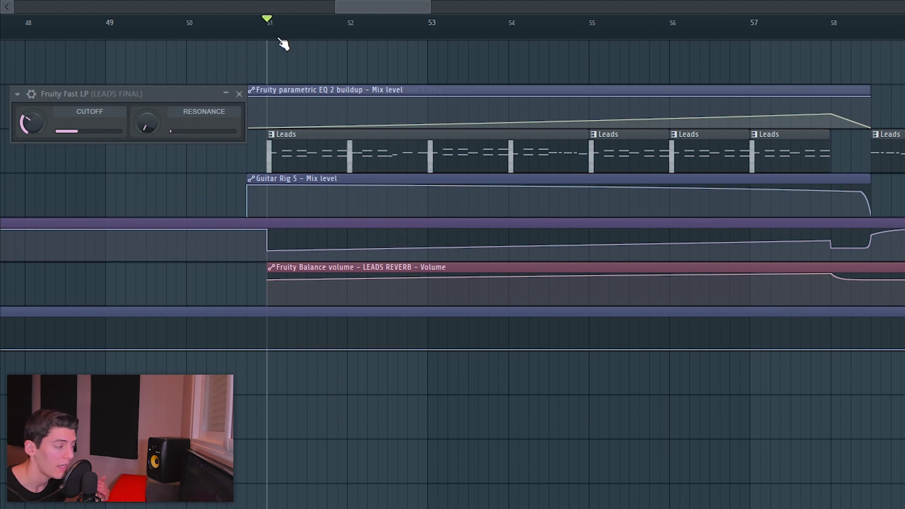
Step: Scrub bars 51 to about 56 to examine the Leads' Fruity Fast LP cutoff and parametric EQ 2 buildup, then review the reverb volume automation
{"action": "left_click_drag", "start_coordinate": [283, 42], "coordinate": [636, 42]}
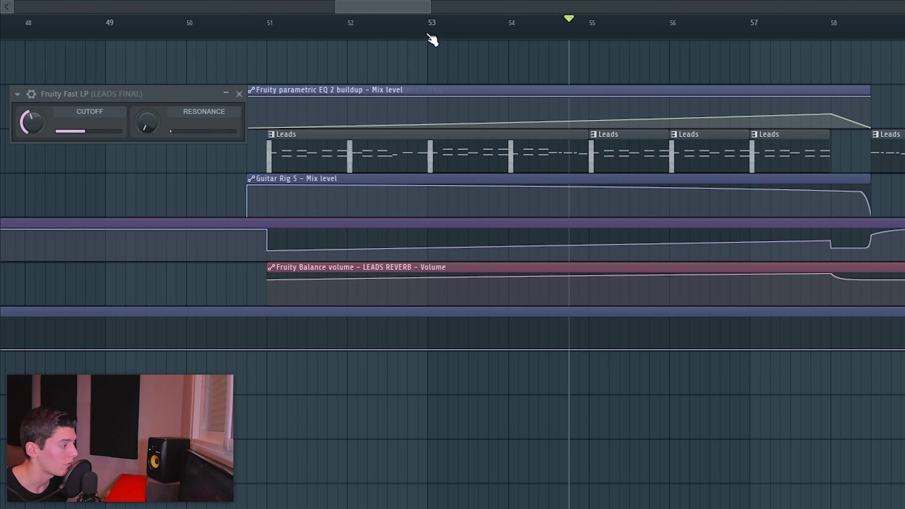
{"action": "left_click_drag", "start_coordinate": [283, 32], "coordinate": [684, 40]}
{"action": "key", "text": "space"}
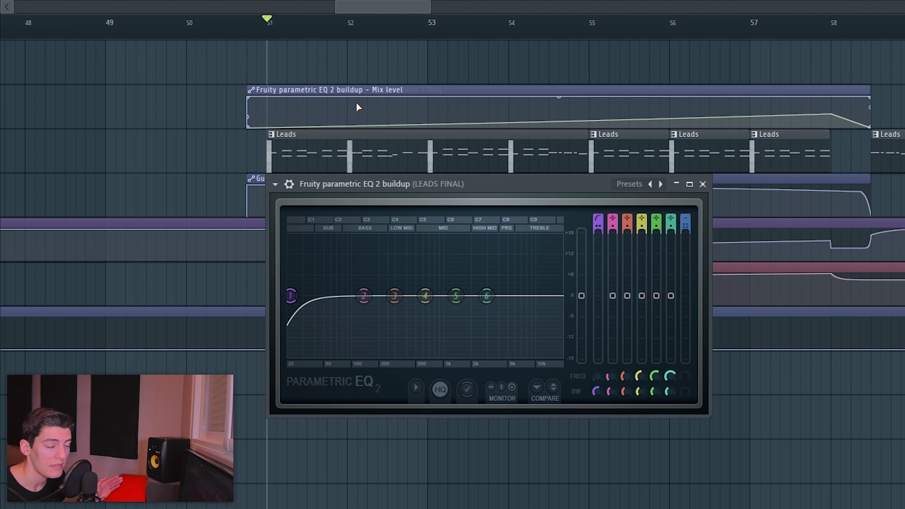
{"action": "left_click_drag", "start_coordinate": [301, 40], "coordinate": [731, 37]}
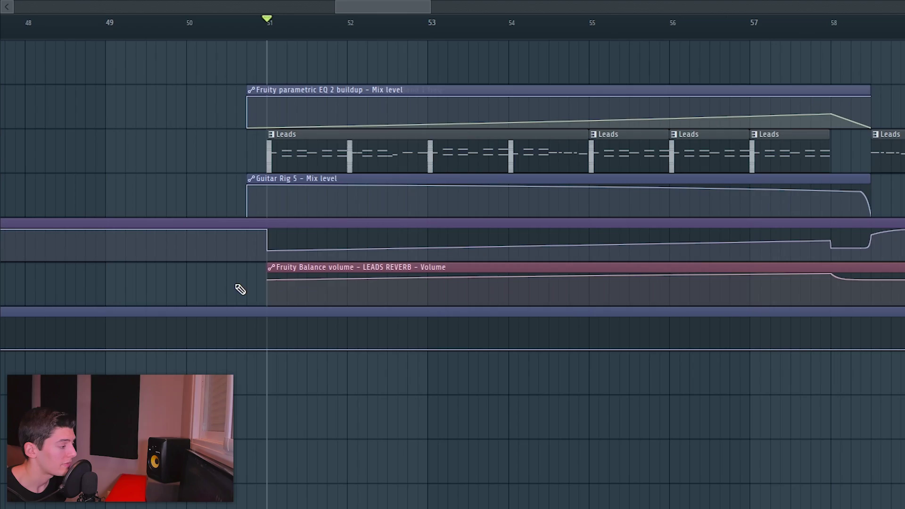
{"action": "left_click_drag", "start_coordinate": [236, 288], "coordinate": [825, 297]}
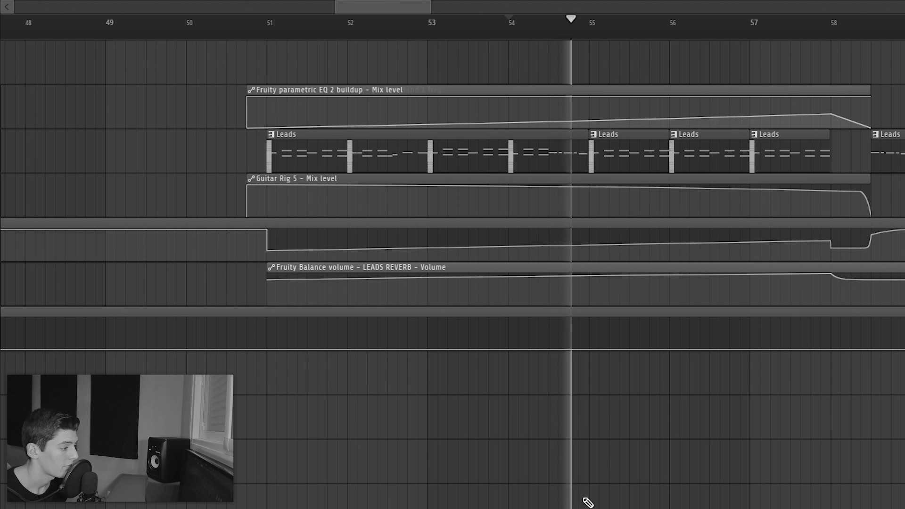
Step: Stop and replay the build's Leads from bar 54 to hear their automation
{"action": "key", "text": "space"}
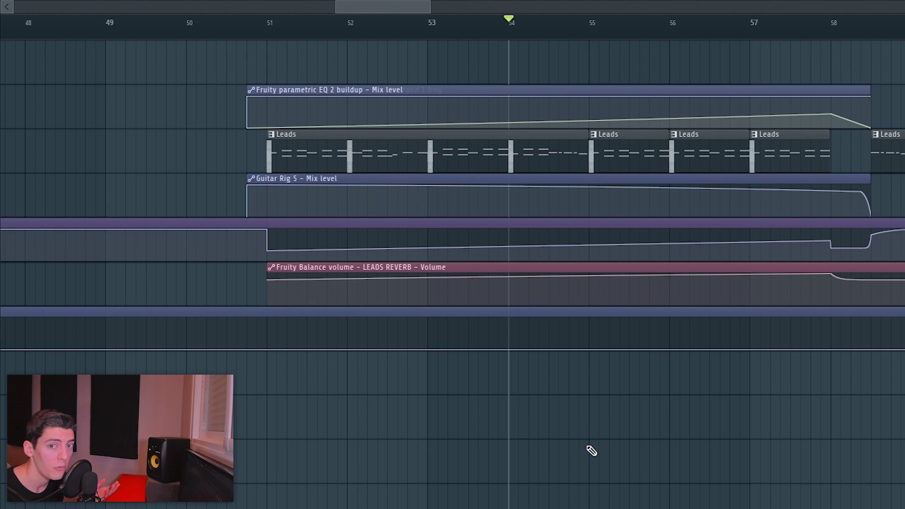
{"action": "key", "text": "space"}
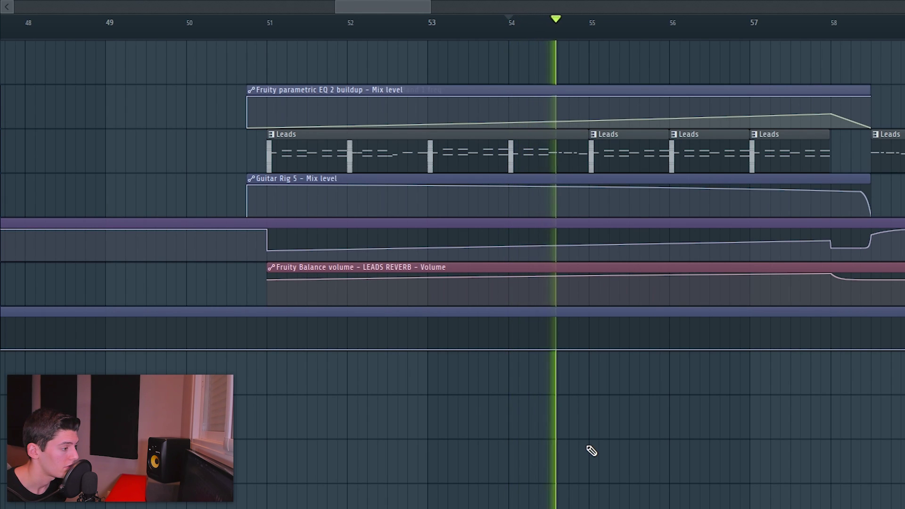
{"action": "key", "text": "space"}
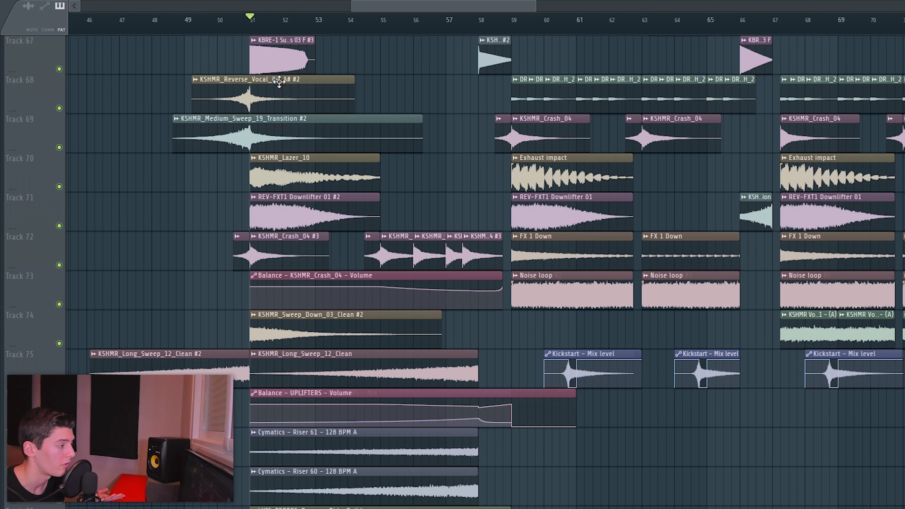
Step: Play the build's FX tracks from bar 51, jumping ahead to about bars 54, 55.5 and 57
{"action": "key", "text": "space"}
{"action": "left_click", "coordinate": [359, 30]}
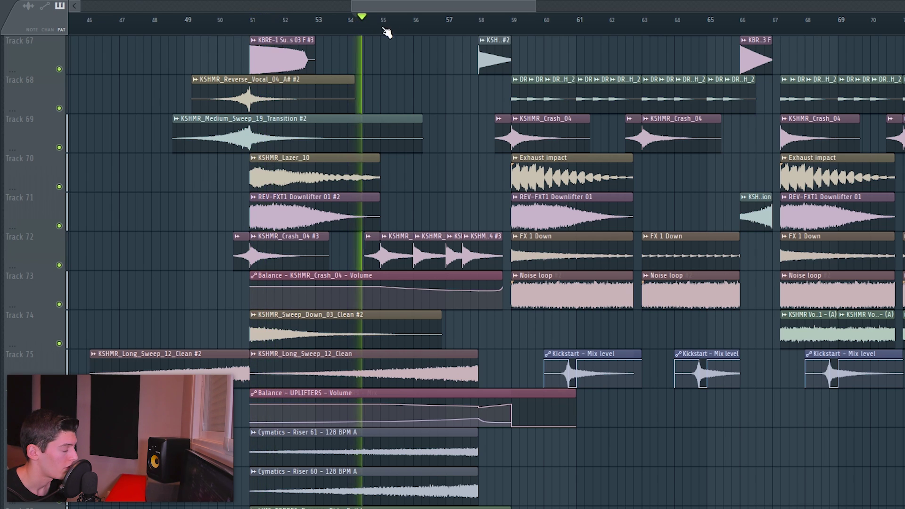
{"action": "left_click", "coordinate": [401, 29]}
{"action": "left_click", "coordinate": [445, 30]}
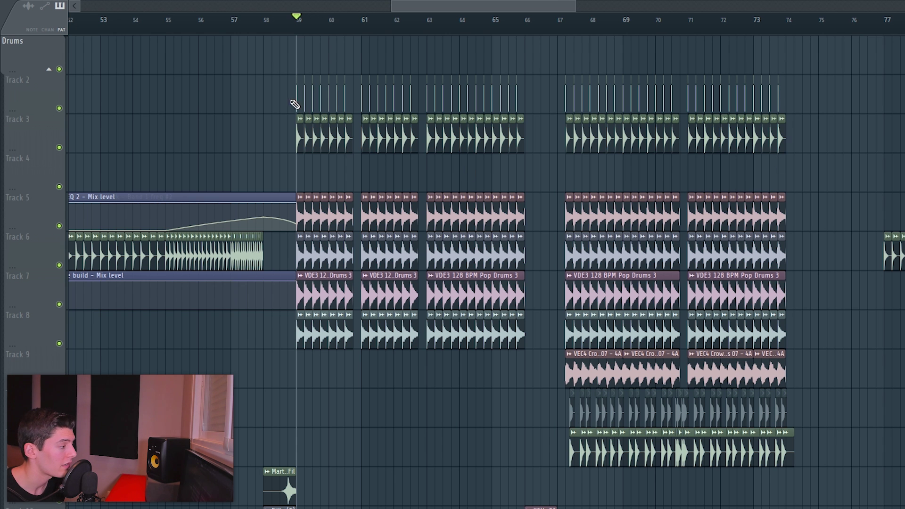
Step: Review the first drop's drum layers on tracks 2 to 8 from bar 59 and the extra percussion on track 11 from bar 67
{"action": "left_click_drag", "start_coordinate": [297, 38], "coordinate": [547, 404]}
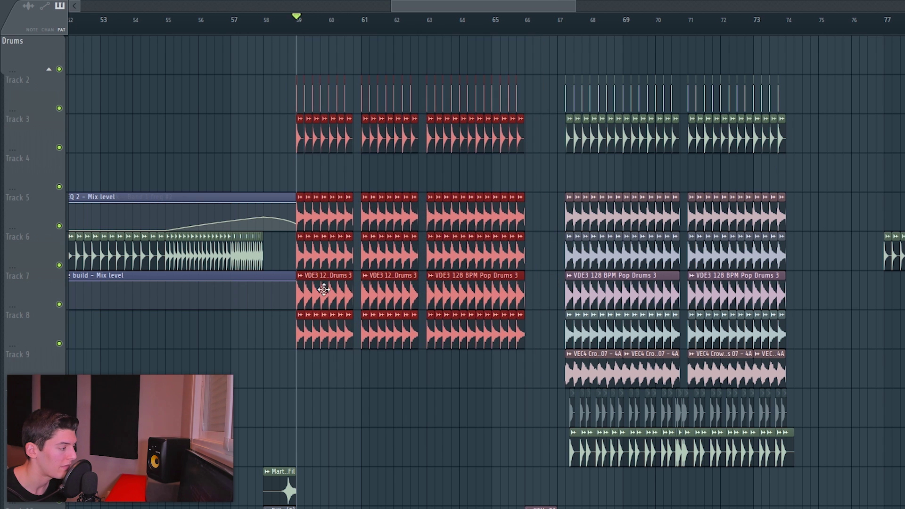
{"action": "left_click_drag", "start_coordinate": [290, 71], "coordinate": [542, 171]}
{"action": "scroll", "coordinate": [584, 365], "scroll_direction": "down", "scroll_amount": 2}
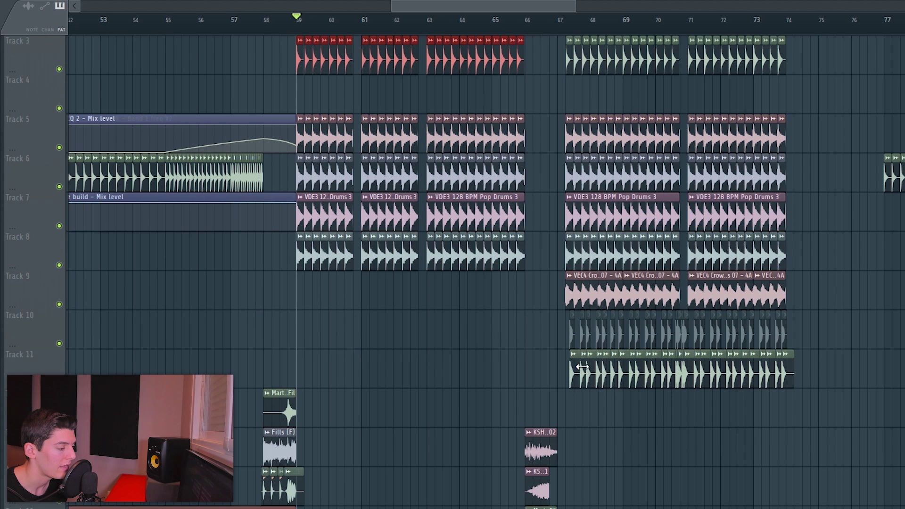
{"action": "left_click_drag", "start_coordinate": [527, 369], "coordinate": [827, 363]}
{"action": "scroll", "coordinate": [773, 313], "scroll_direction": "down", "scroll_amount": 4}
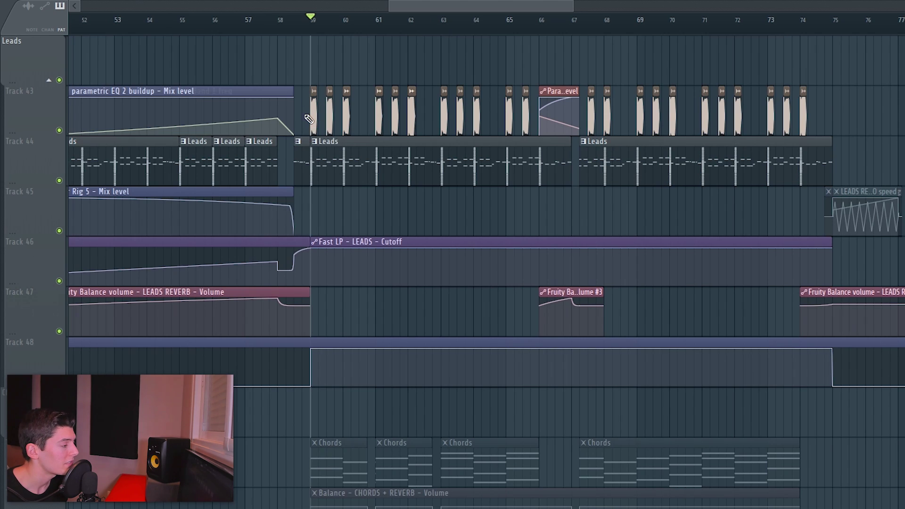
Step: Review the short audio clips on track 43 and audition the drop's lead layers from bar 59
{"action": "left_click_drag", "start_coordinate": [323, 118], "coordinate": [421, 123]}
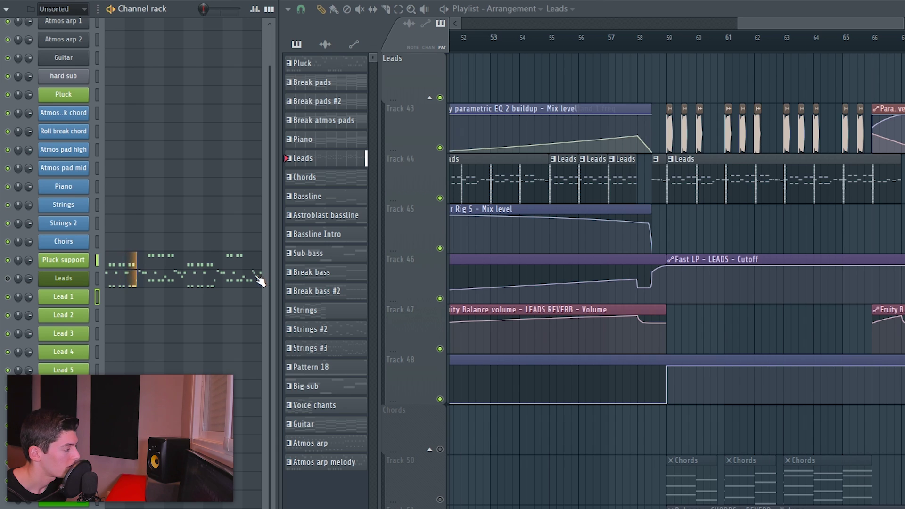
{"action": "left_click", "coordinate": [741, 94]}
{"action": "key", "text": "space"}
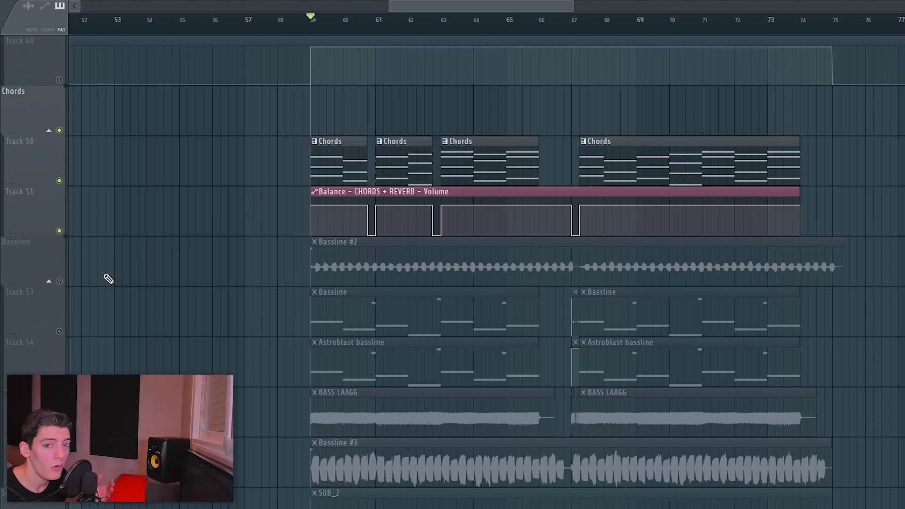
Step: Audition the drop's KSHMR_Crash_04, Exhaust impact, REV-FXT1 Downlifter 01 and FX 1 Down clips individually from bar 59
{"action": "scroll", "coordinate": [218, 285], "scroll_direction": "down", "scroll_amount": 4}
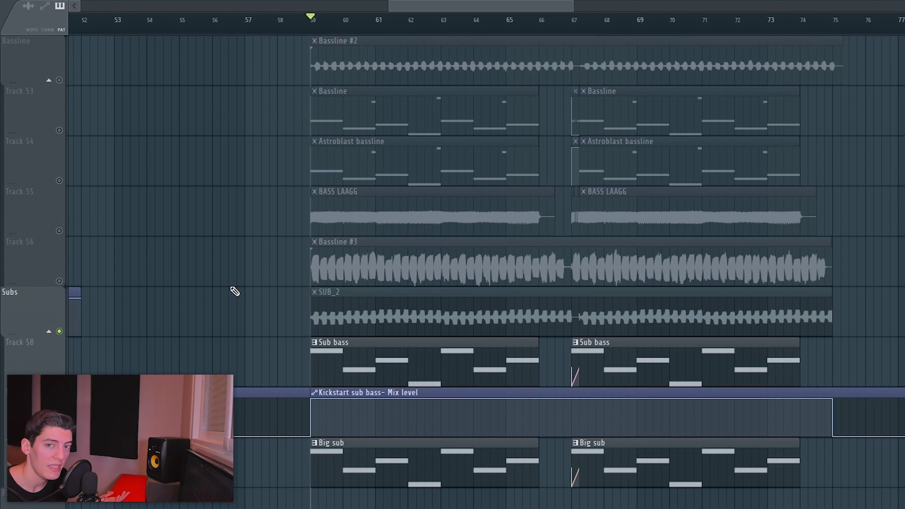
{"action": "scroll", "coordinate": [292, 240], "scroll_direction": "down", "scroll_amount": 15}
{"action": "right_click", "coordinate": [313, 162], "text": "alt"}
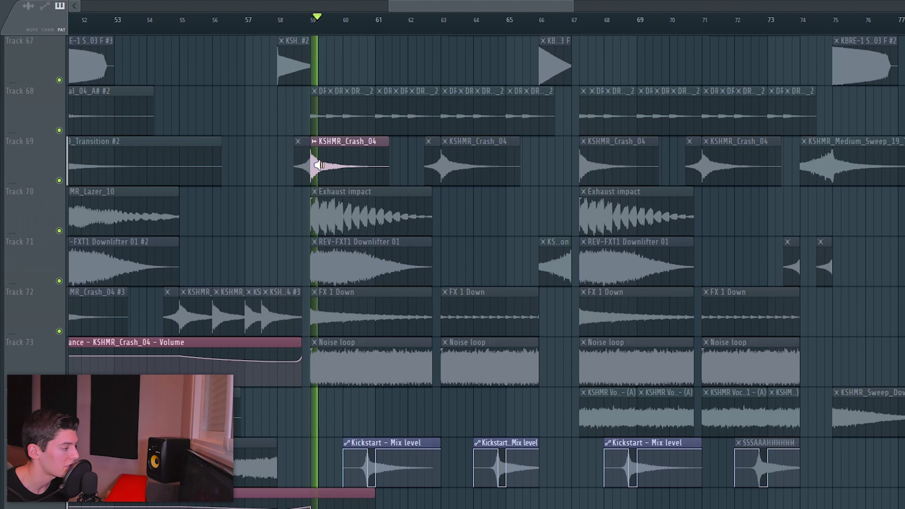
{"action": "right_click", "coordinate": [312, 215], "text": "alt"}
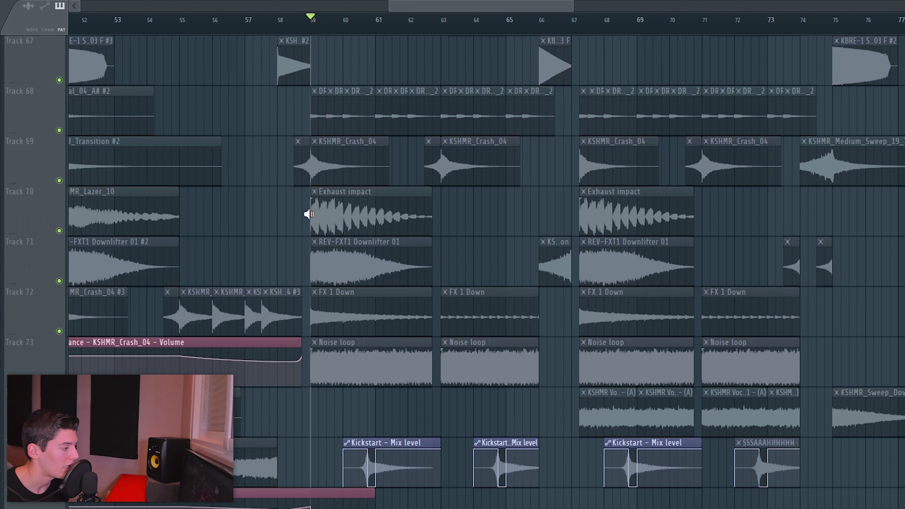
{"action": "right_click", "coordinate": [313, 264], "text": "alt"}
{"action": "right_click", "coordinate": [313, 305], "text": "alt"}
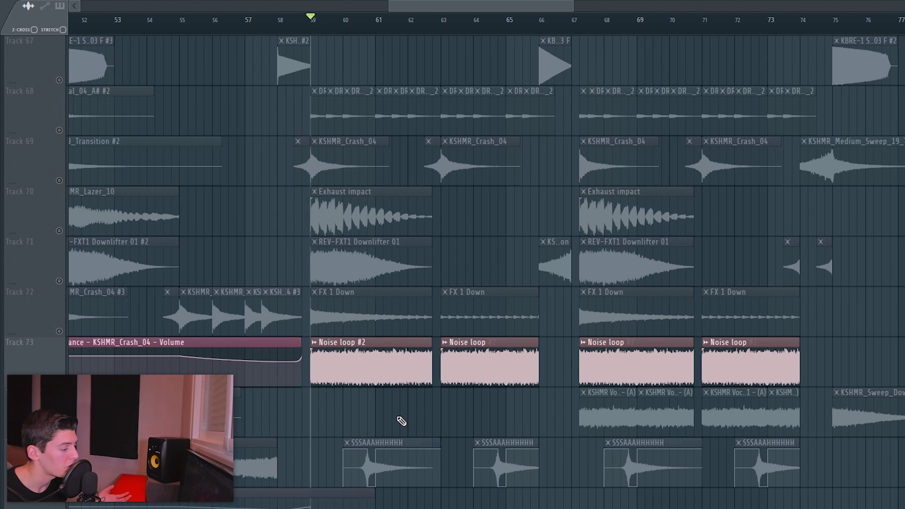
Step: Audition the drop's Noise loop and track 68 clips from bar 59, and the remaining FX tracks around bars 60, 62.7 and 64.5
{"action": "key", "text": "space"}
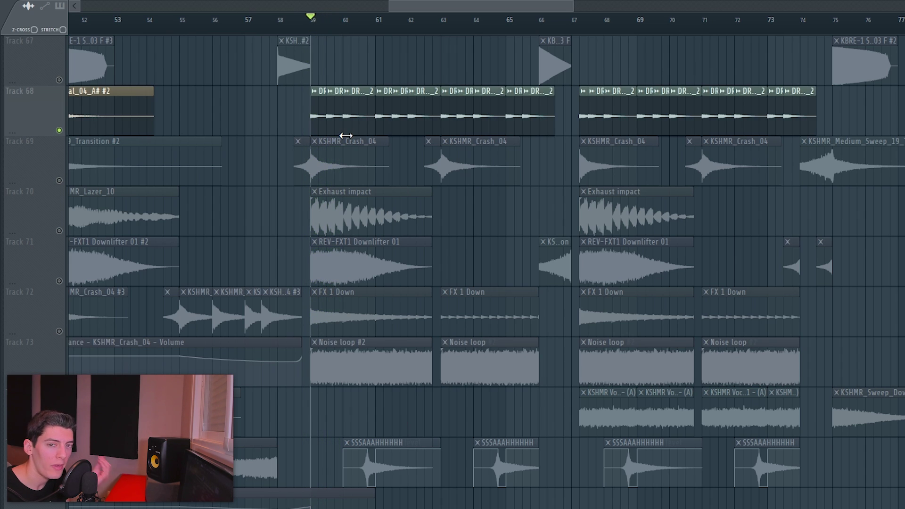
{"action": "key", "text": "space"}
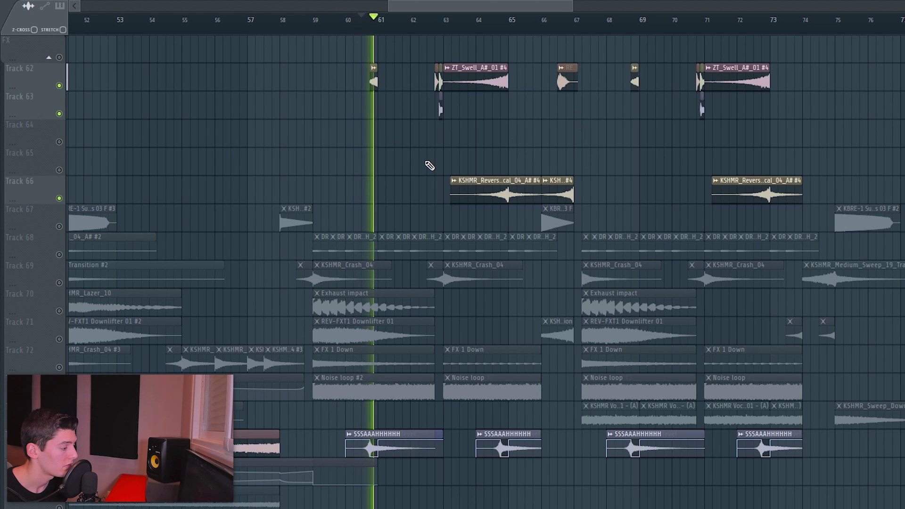
{"action": "left_click", "coordinate": [434, 20]}
{"action": "left_click", "coordinate": [492, 23]}
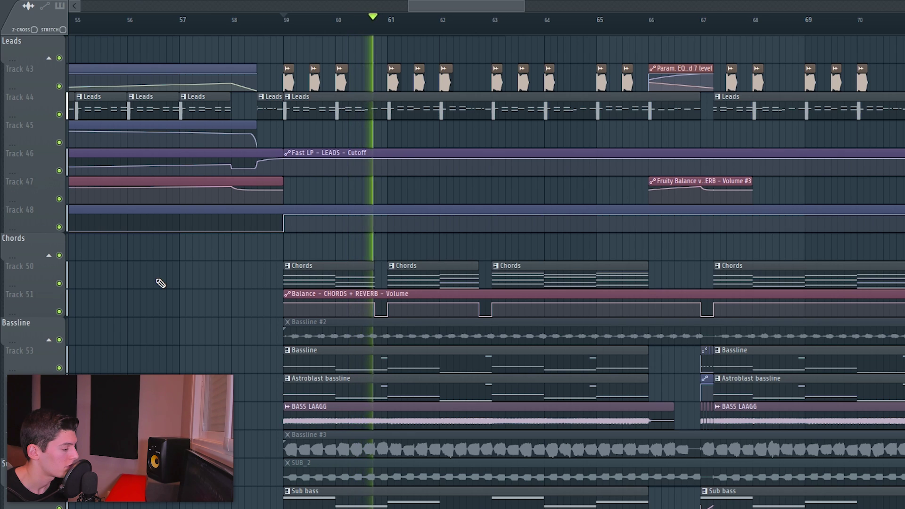
Step: Play the full drop from bar 59 while reviewing its layers from the leads and chords down to the bassline, subs and FX
{"action": "scroll", "coordinate": [160, 282], "scroll_direction": "down", "scroll_amount": 4}
{"action": "scroll", "coordinate": [160, 282], "scroll_direction": "down", "scroll_amount": 11}
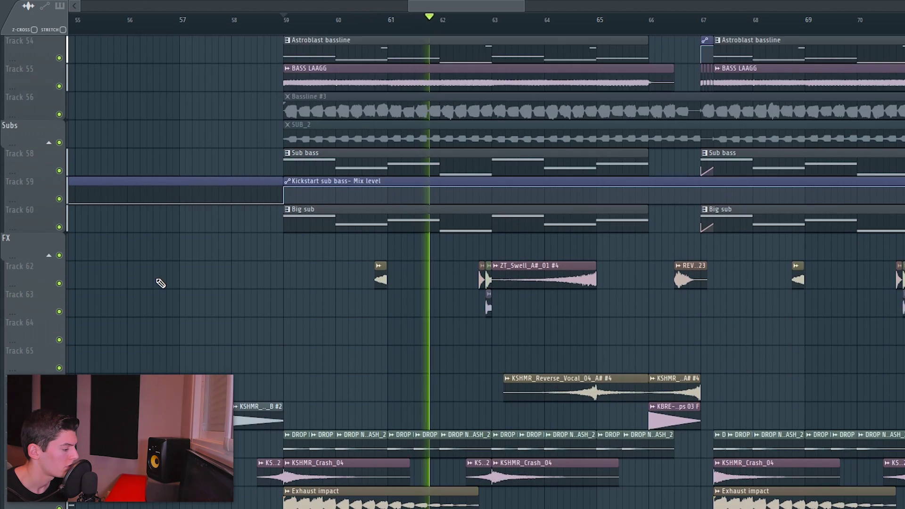
{"action": "scroll", "coordinate": [160, 283], "scroll_direction": "down", "scroll_amount": 2}
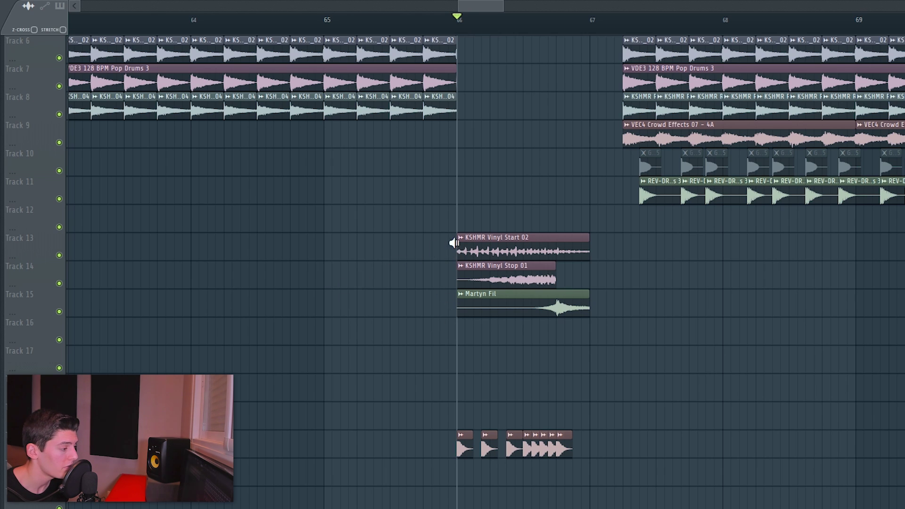
Step: Turn on Reverse for the KSHMR Vinyl Stop 01 sample and audition the vinyl clips and the whole fill at bar 66
{"action": "right_click", "coordinate": [469, 247], "text": "alt"}
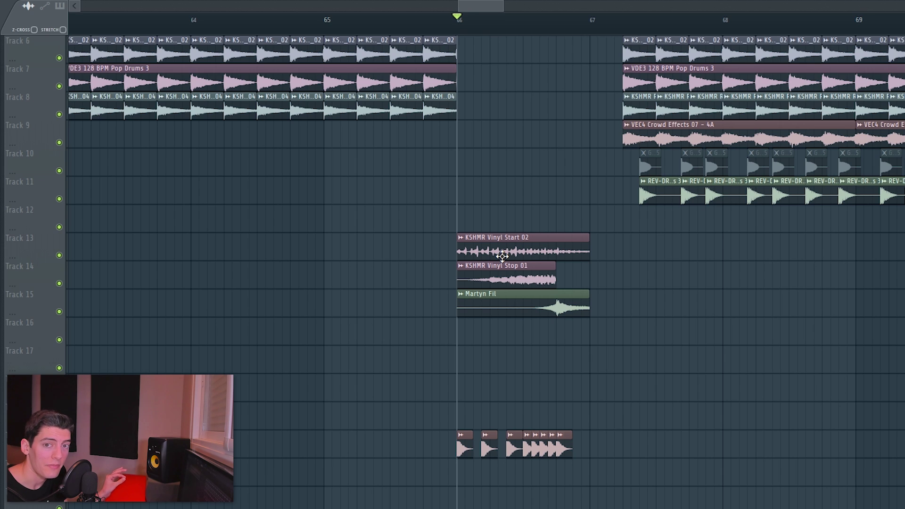
{"action": "double_click", "coordinate": [495, 286]}
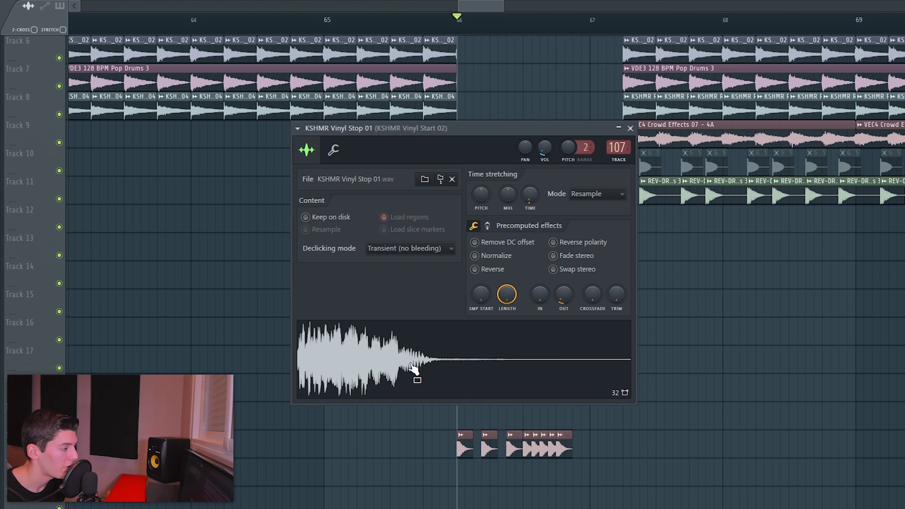
{"action": "left_click", "coordinate": [475, 269]}
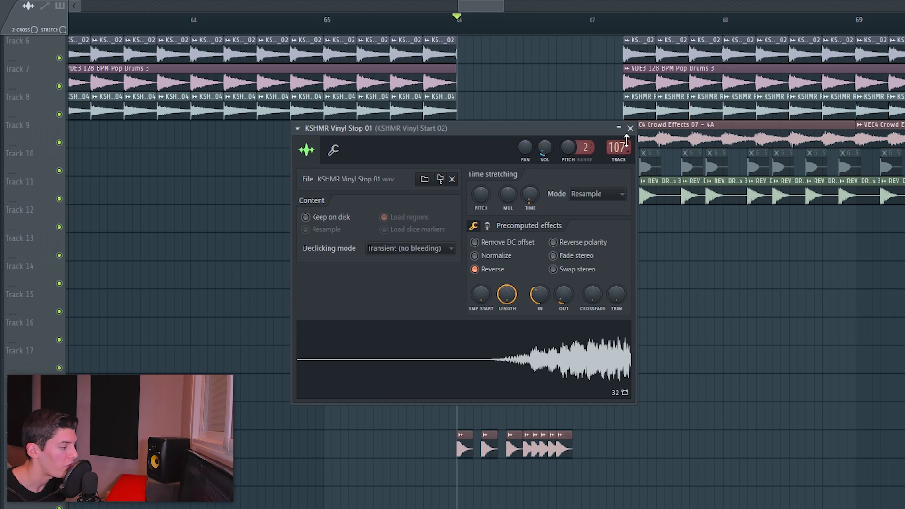
{"action": "left_click", "coordinate": [630, 127]}
{"action": "right_click", "coordinate": [488, 281], "text": "alt"}
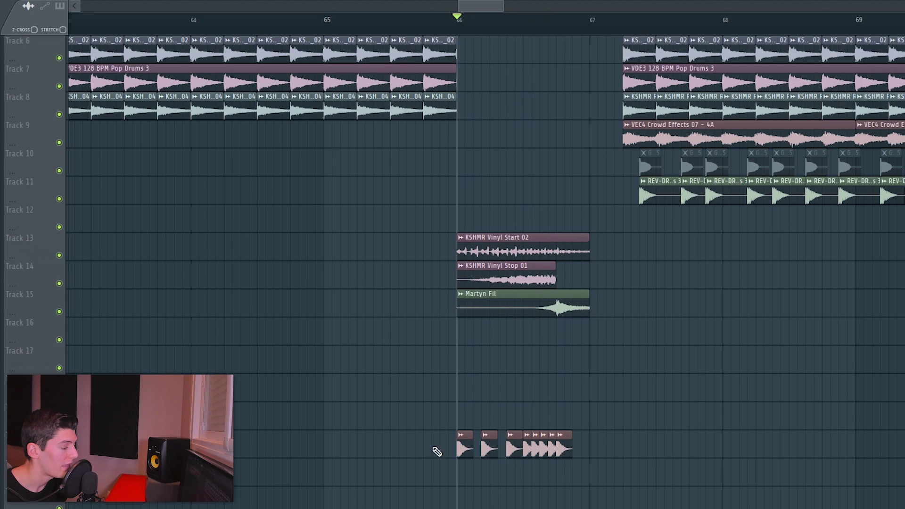
{"action": "key", "text": "space"}
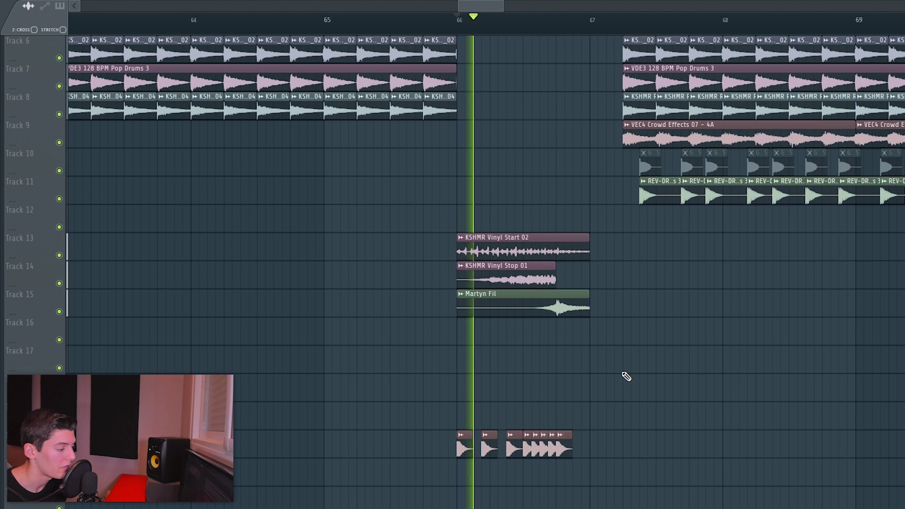